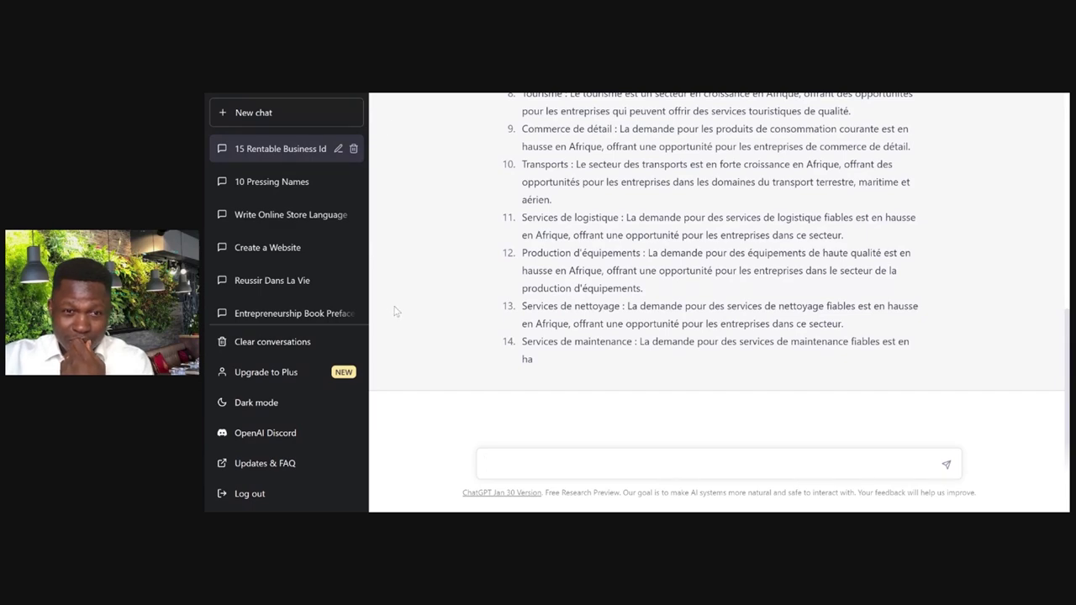
# - Resubmit the existing request for 15 very profitable business ideas in Africa to generate a fresh answer
pyautogui.scroll(4, 532, 381)
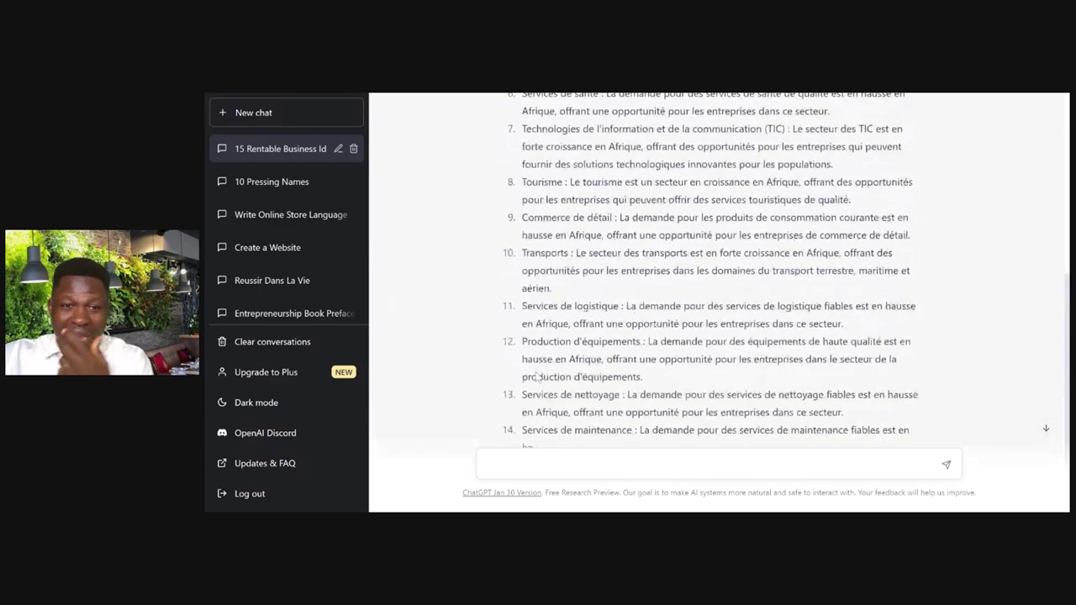
pyautogui.scroll(-4, 531, 380)
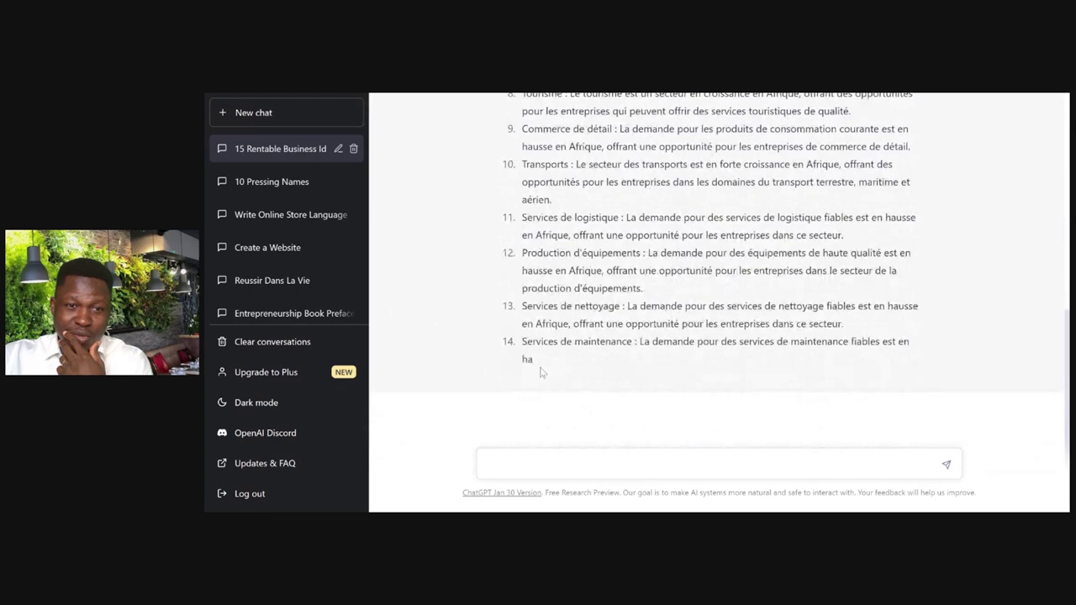
pyautogui.scroll(10, 540, 372)
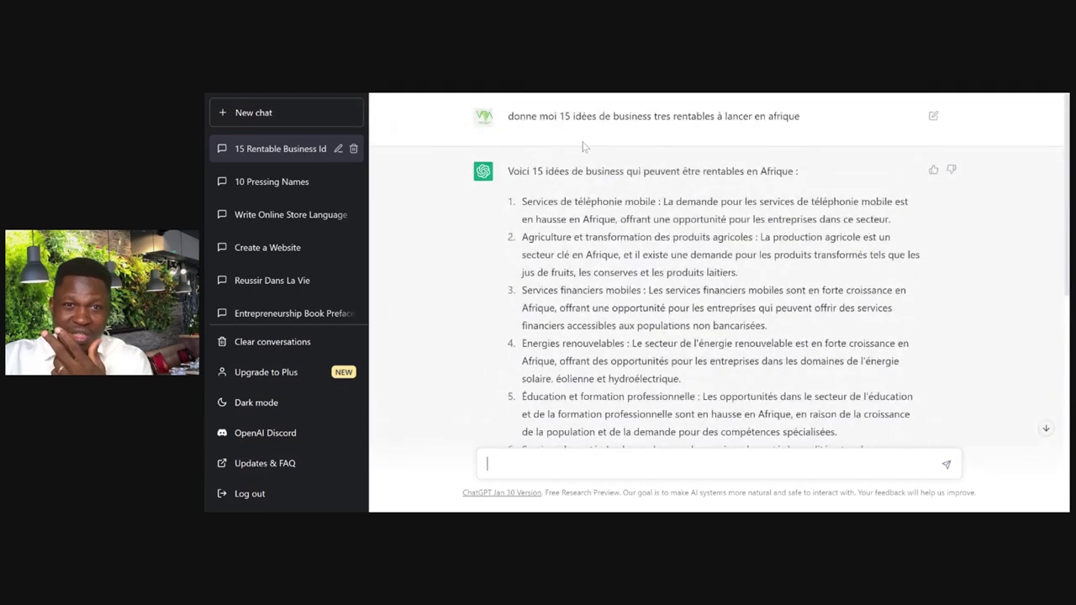
pyautogui.scroll(-10, 584, 374)
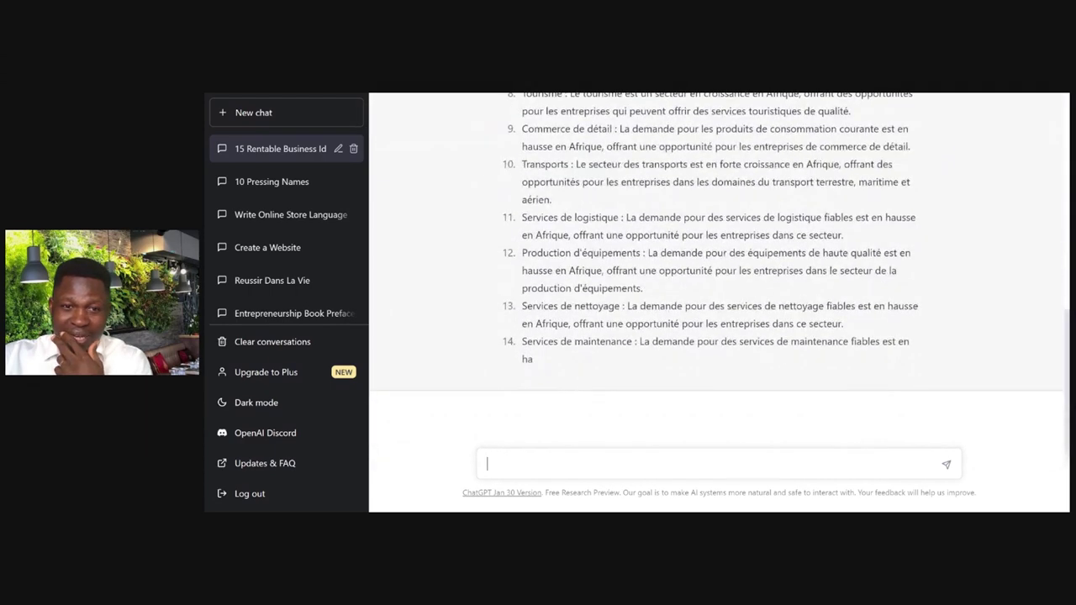
pyautogui.scroll(10, 553, 401)
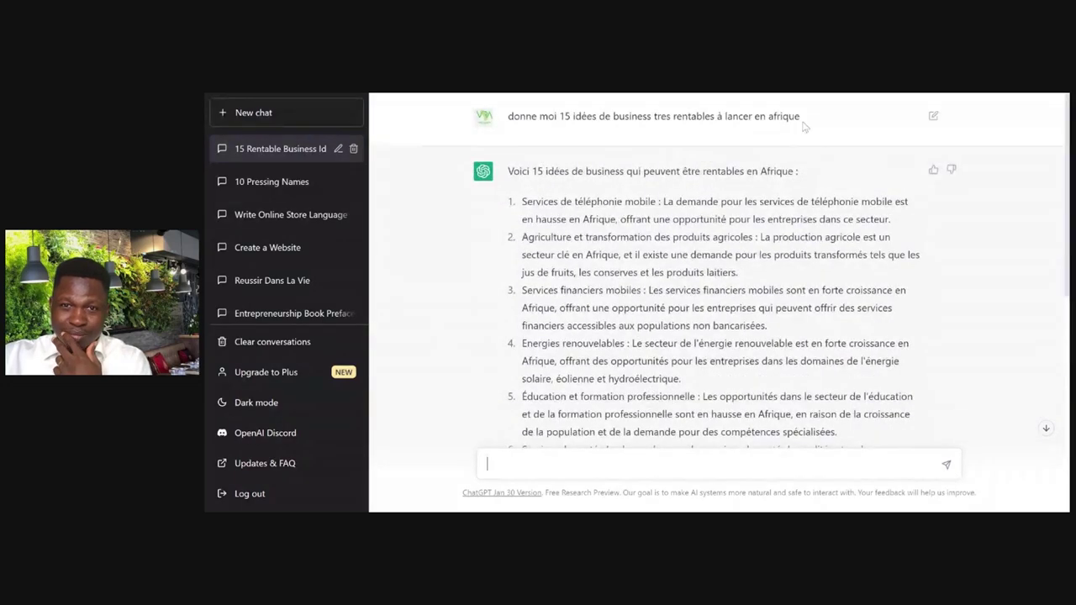
pyautogui.click(930, 121)
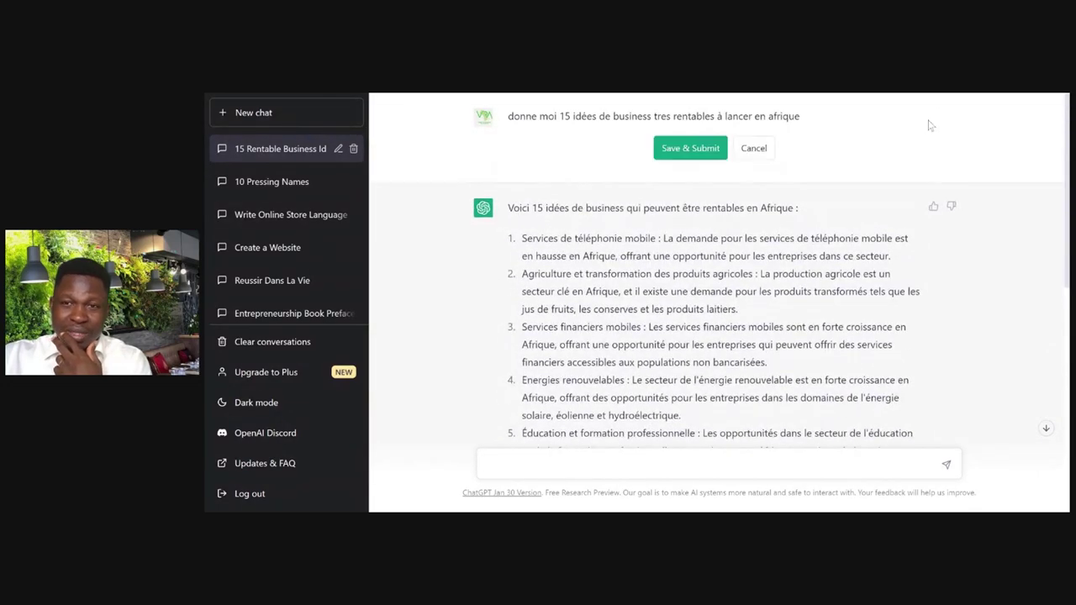
pyautogui.click(706, 149)
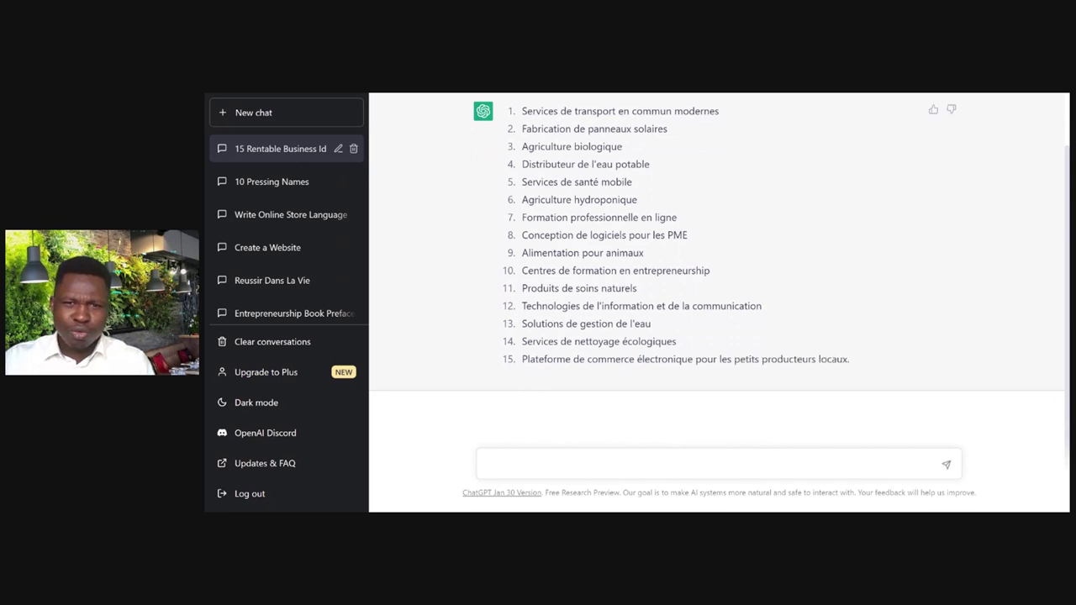
# - Compare the original and regenerated answers listing 15 business ideas for Africa
pyautogui.scroll(1, 468, 202)
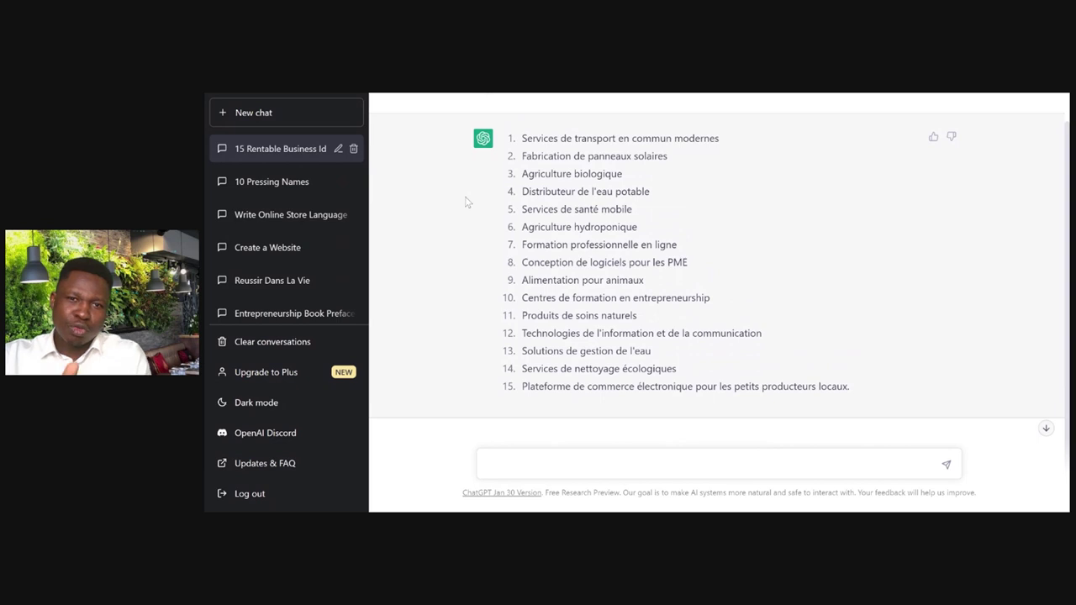
pyautogui.scroll(2, 467, 202)
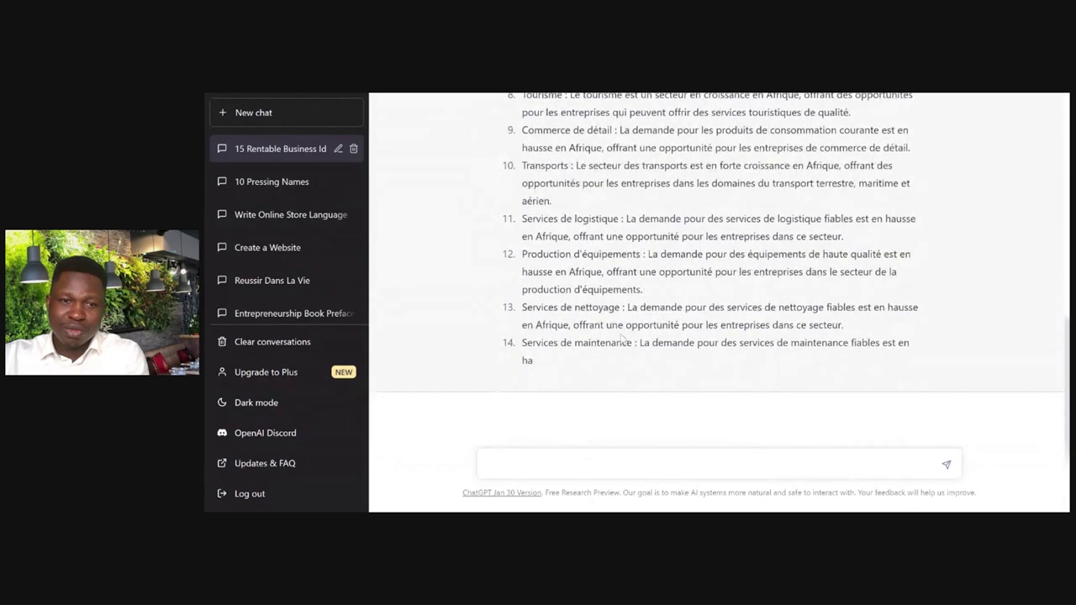
pyautogui.scroll(10, 528, 169)
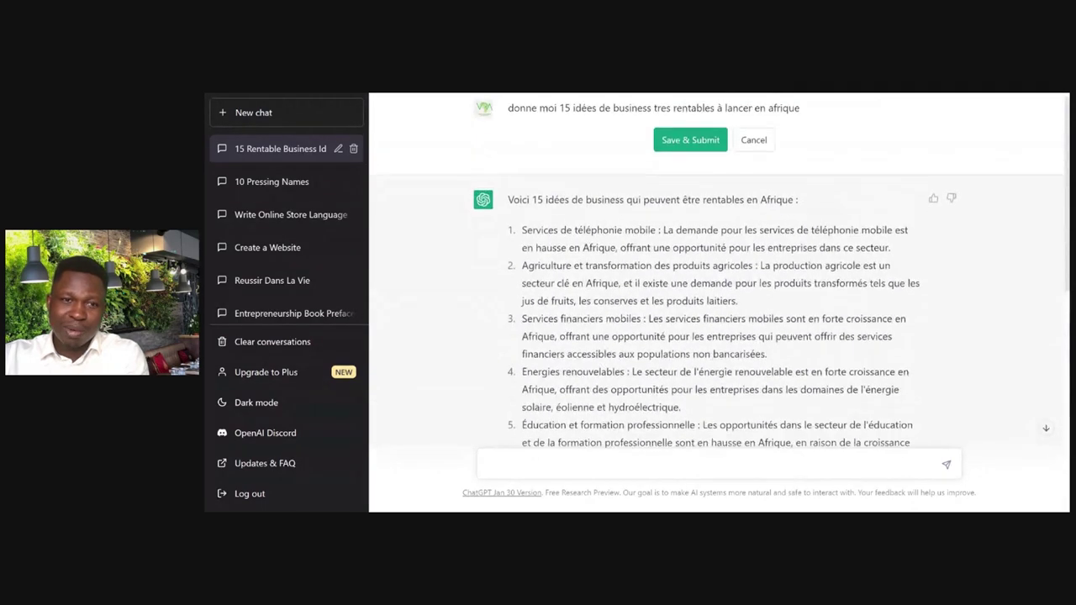
pyautogui.click(462, 118)
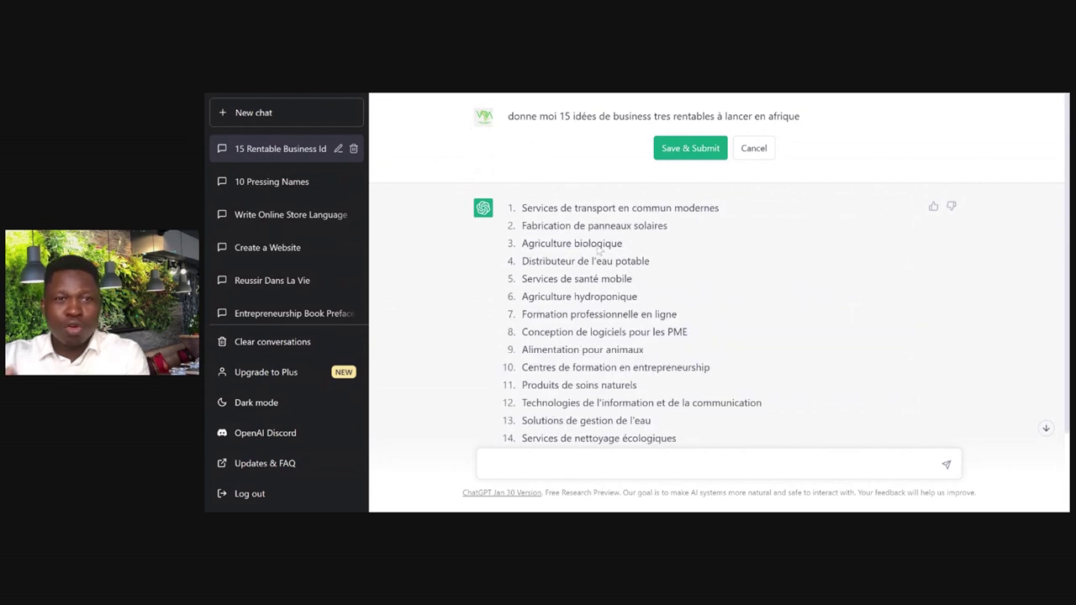
pyautogui.moveTo(443, 128)
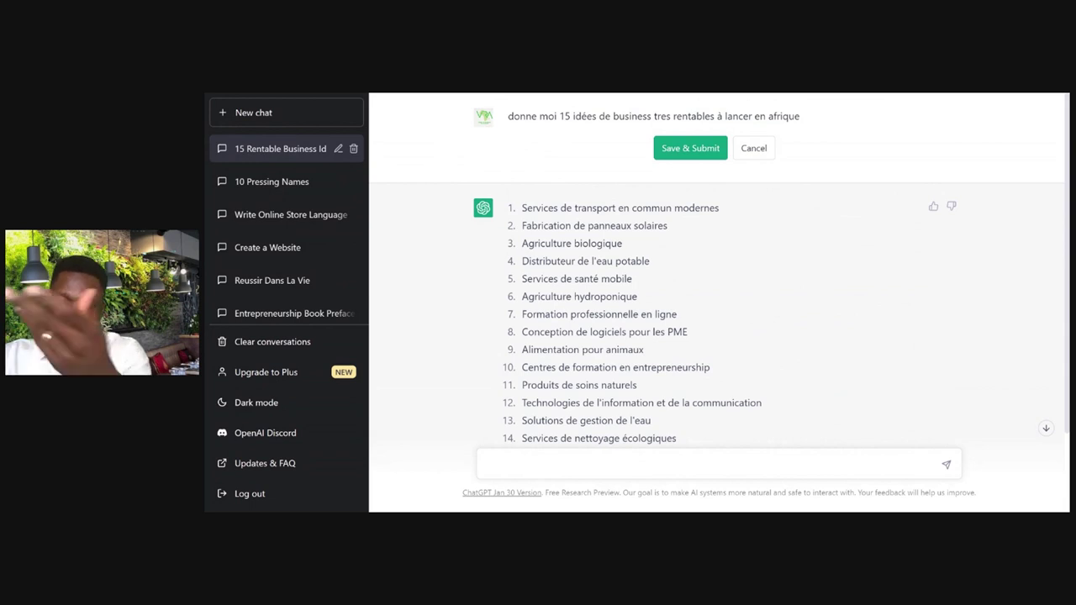
pyautogui.scroll(-2, 719, 277)
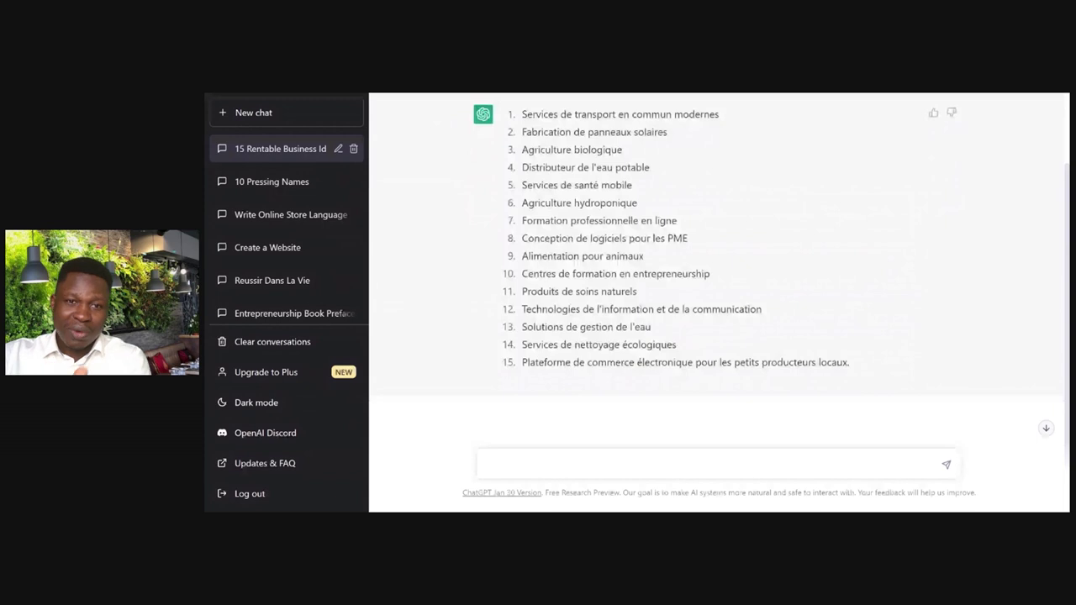
pyautogui.scroll(1, 594, 225)
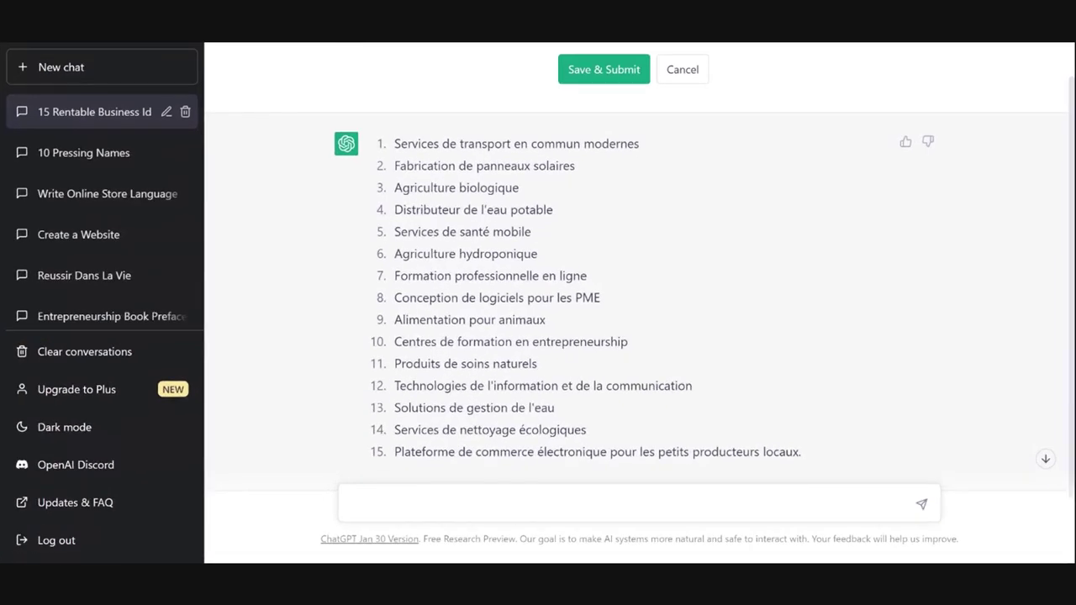
pyautogui.scroll(1, 642, 270)
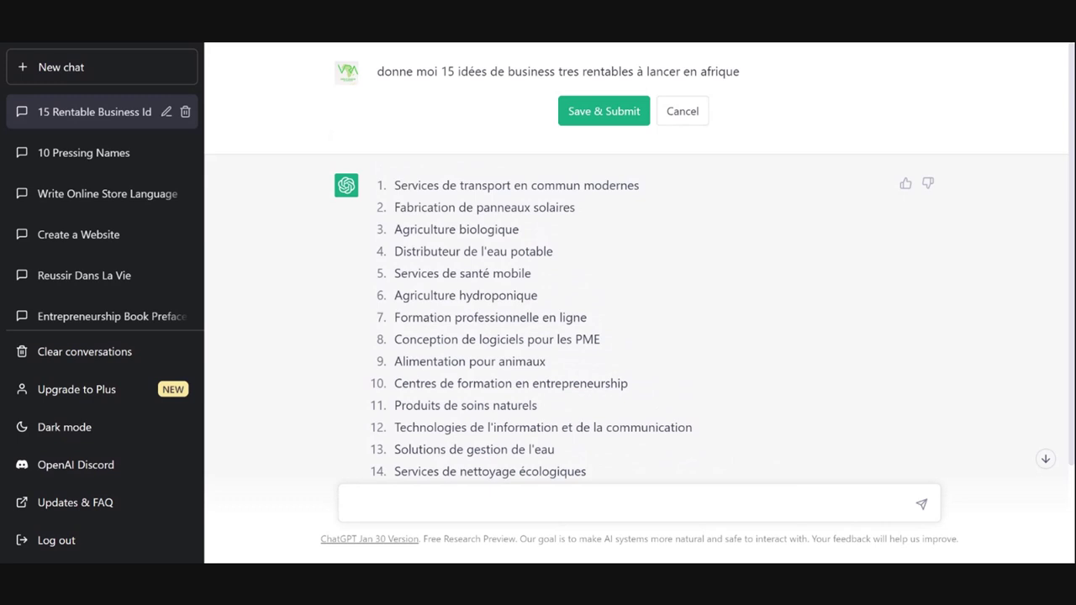
pyautogui.scroll(-1, 642, 270)
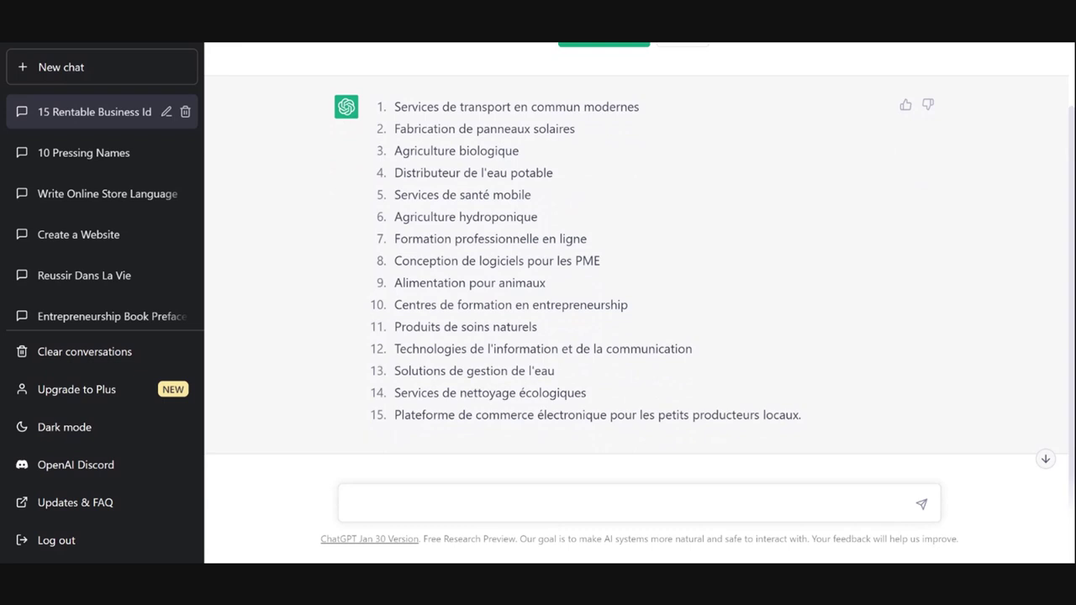
# - Send the follow-up prompt "trouve un nom d'un business de transport en Afrique"
pyautogui.click(433, 502)
pyautogui.write("trouve un nom d'un")
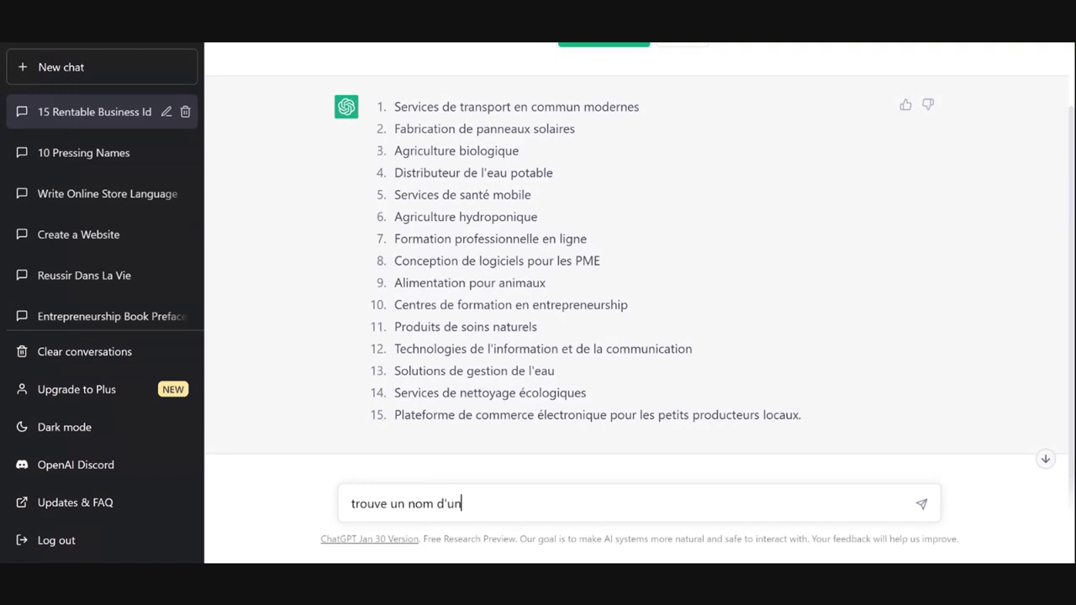
pyautogui.write(' business de tra')
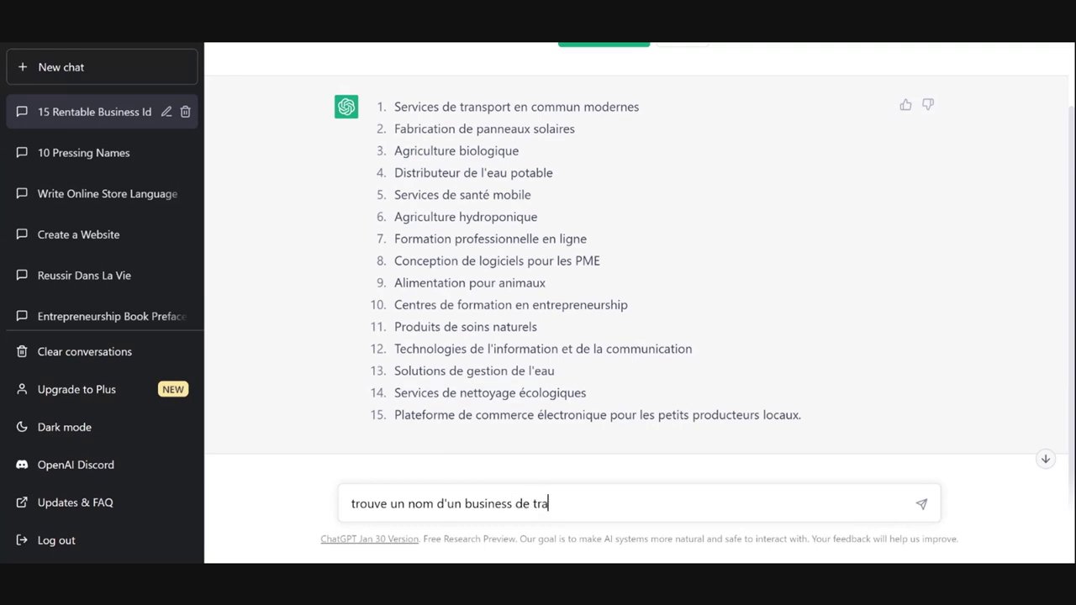
pyautogui.write('nsport en enfrique')
pyautogui.press('Left')
pyautogui.press('Left')
pyautogui.press('Left')
pyautogui.press('Left')
pyautogui.press('Left')
pyautogui.press('Left')
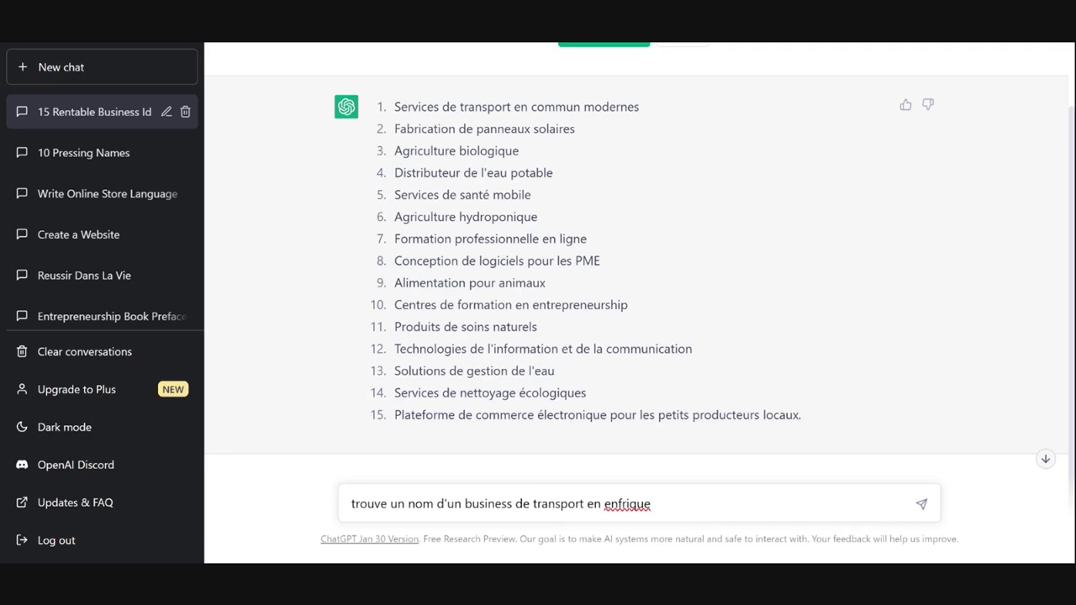
pyautogui.press('BackSpace')
pyautogui.press('BackSpace')
pyautogui.write('A')
pyautogui.click(923, 504)
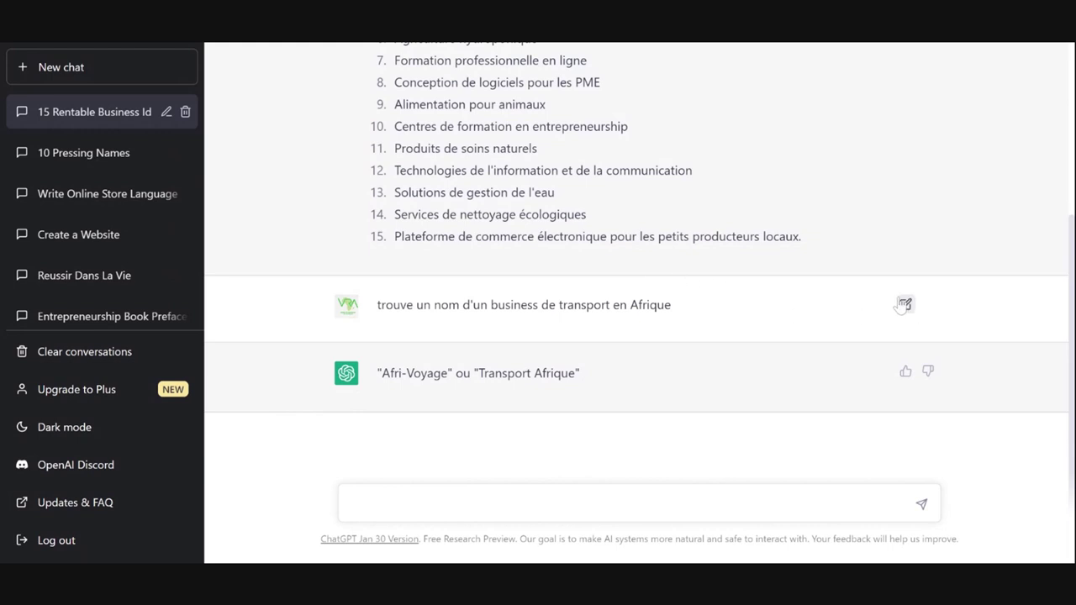
# - Edit the transport name prompt to read "trouve 10 noms d'un business de transport en Afrique" and resubmit it
pyautogui.click(902, 305)
pyautogui.click(431, 259)
pyautogui.press('BackSpace')
pyautogui.press('BackSpace')
pyautogui.press('BackSpace')
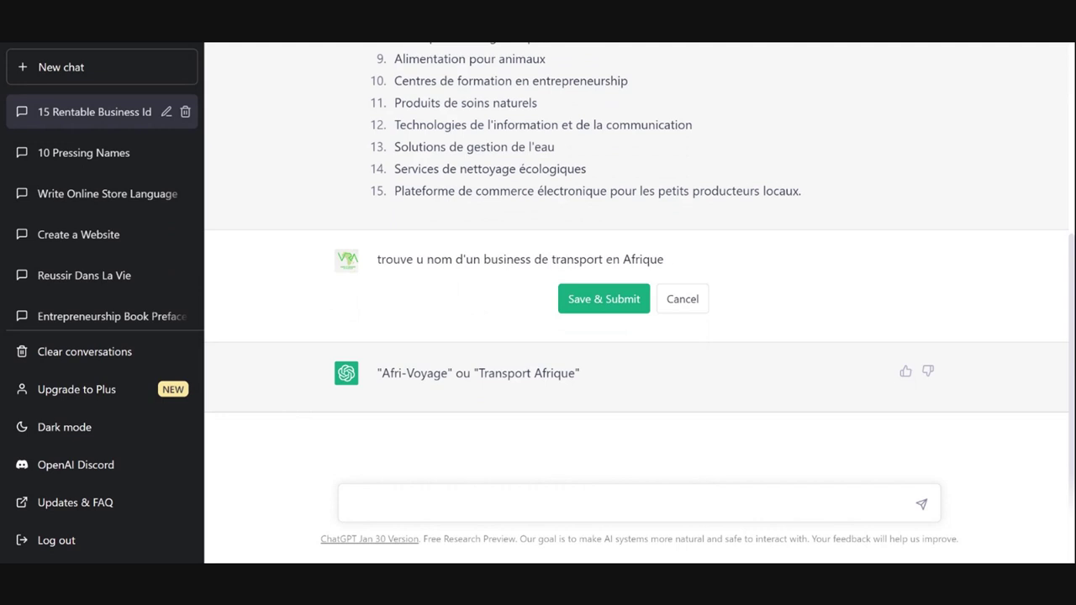
pyautogui.write('10')
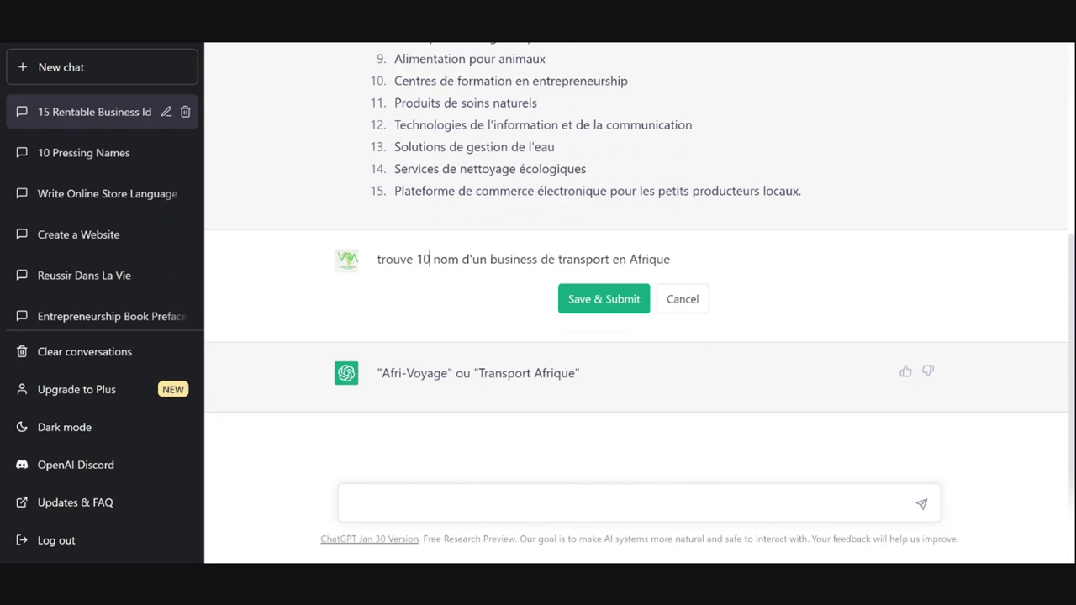
pyautogui.click(461, 259)
pyautogui.write('s')
pyautogui.press('Return')
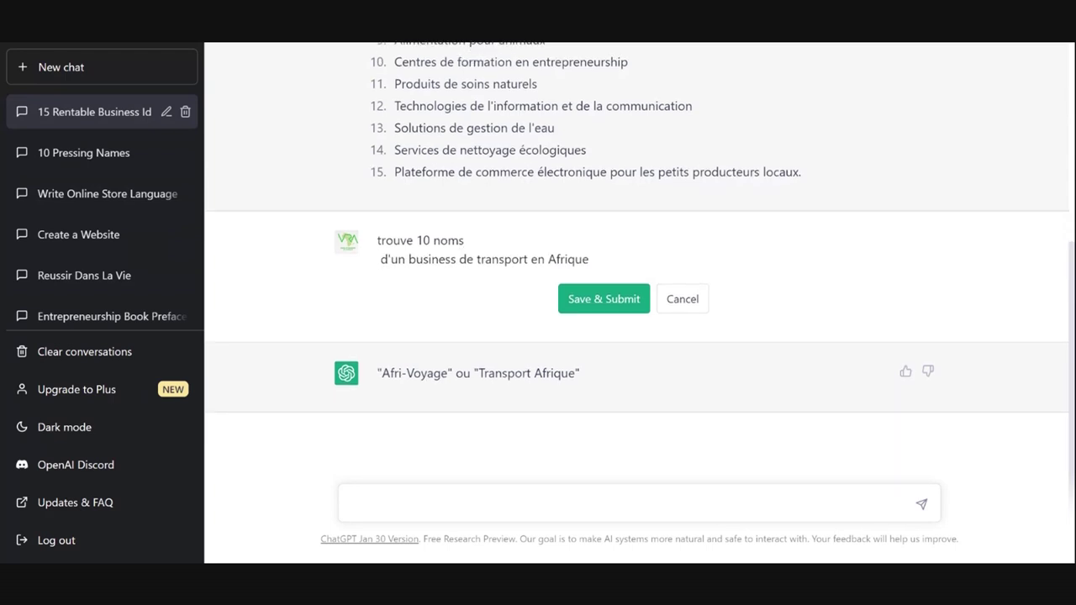
pyautogui.press('BackSpace')
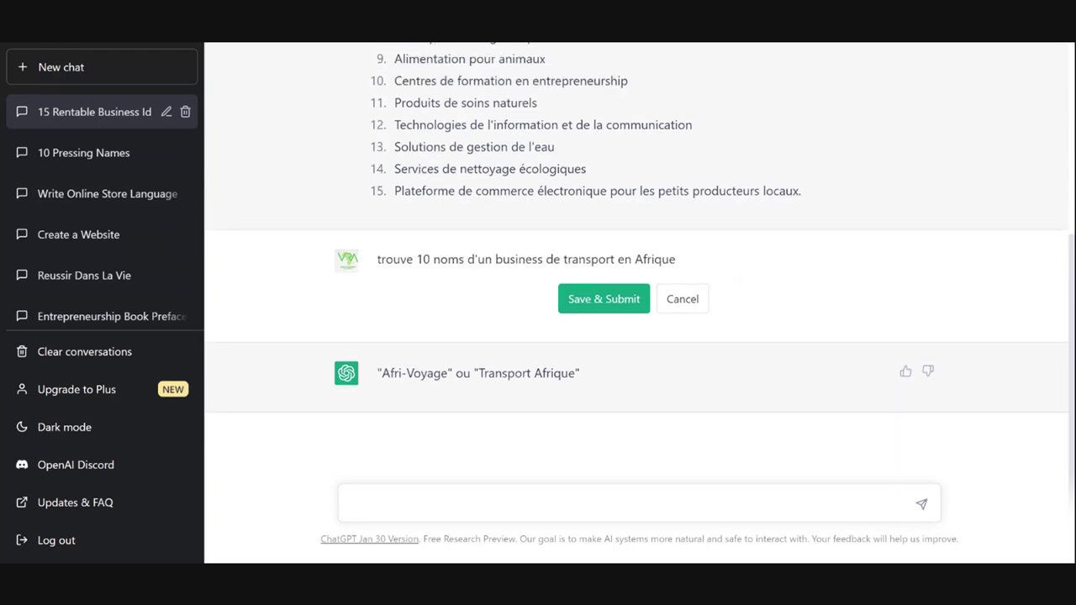
pyautogui.click(599, 305)
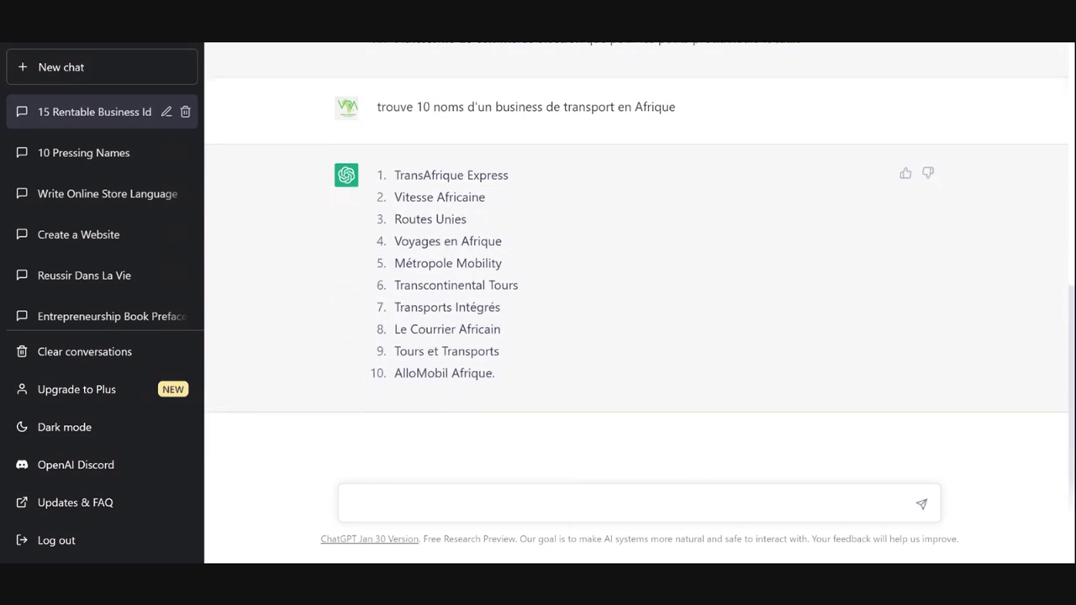
# - Change the number of transport business names requested in the prompt to 25 and resubmit it
pyautogui.click(903, 107)
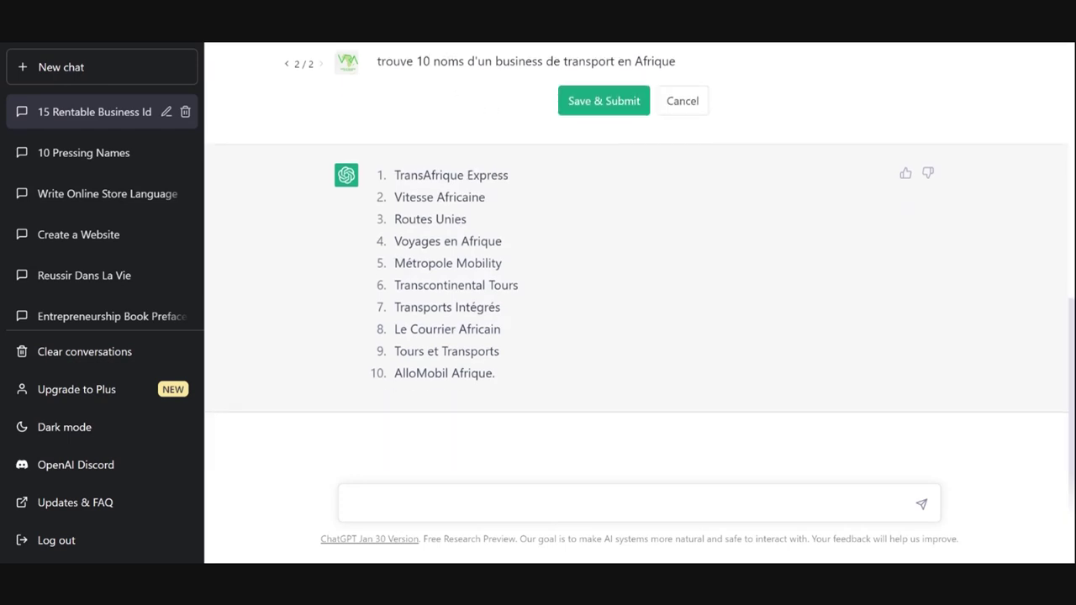
pyautogui.press('BackSpace')
pyautogui.press('BackSpace')
pyautogui.press('BackSpace')
pyautogui.write('25')
pyautogui.click(623, 106)
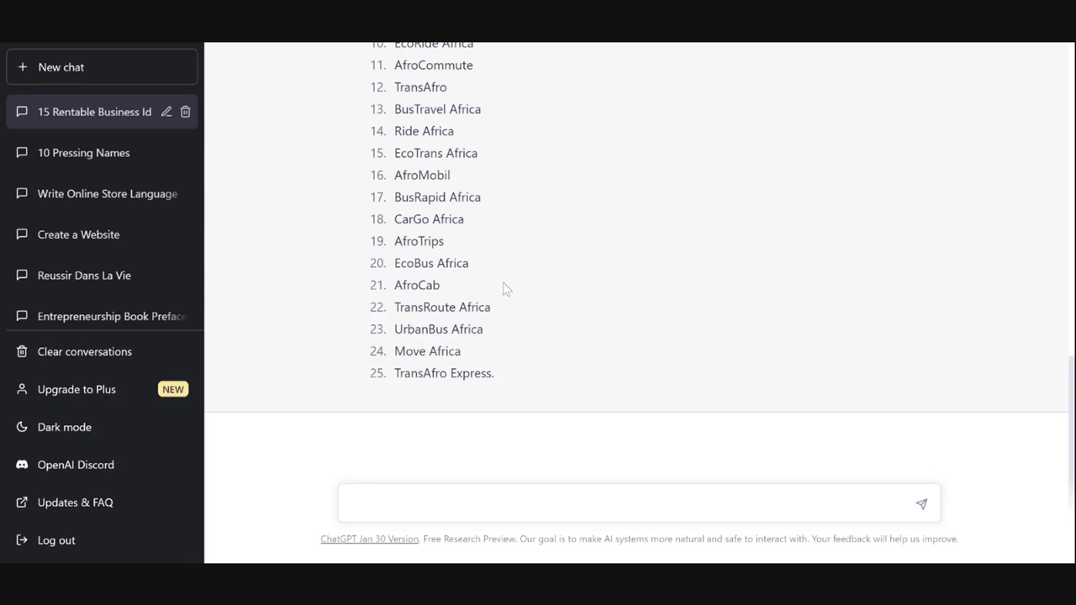
# - Review the full list of suggested transport business names
pyautogui.scroll(1, 504, 289)
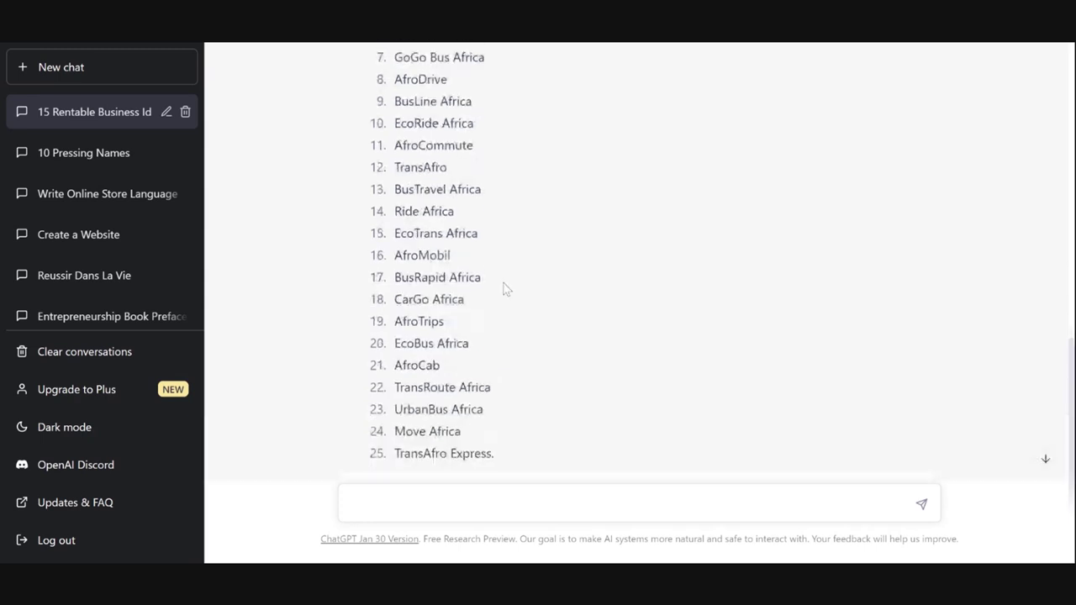
pyautogui.scroll(1, 505, 289)
pyautogui.scroll(1, 505, 288)
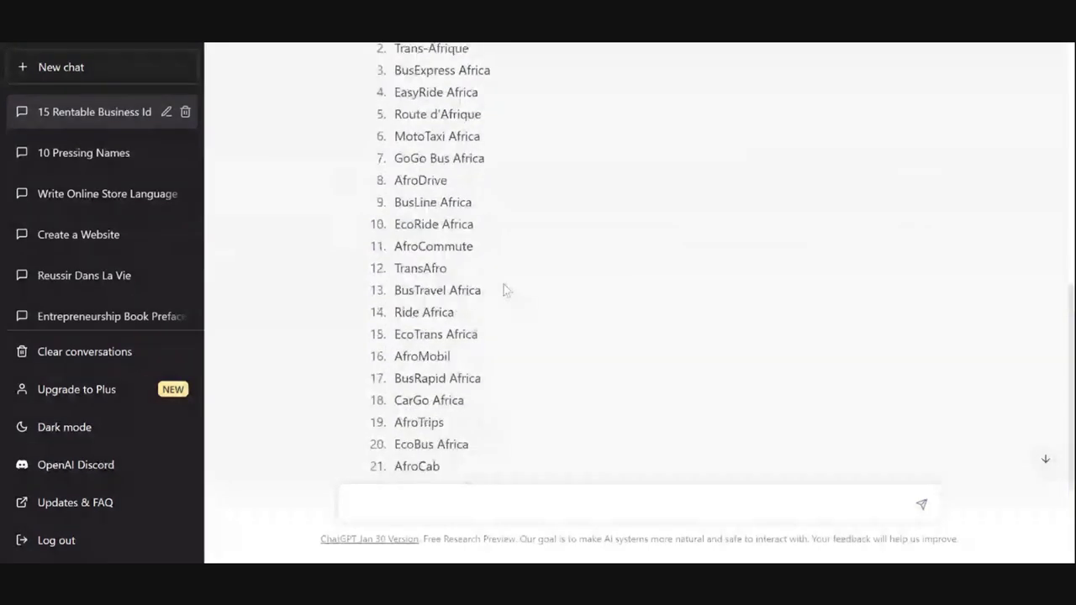
pyautogui.scroll(3, 504, 289)
pyautogui.scroll(-5, 505, 289)
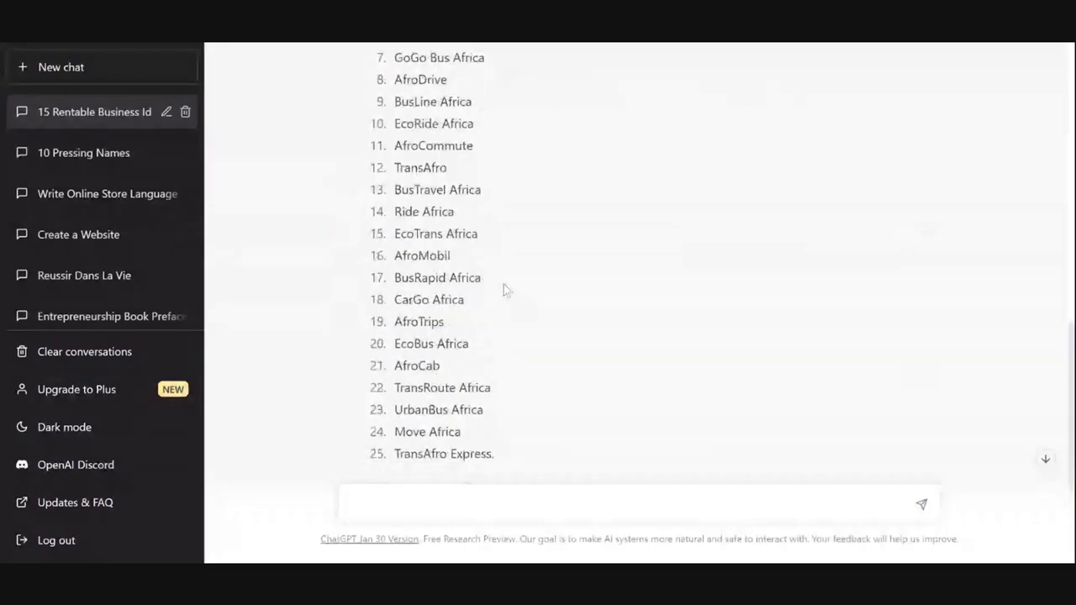
pyautogui.scroll(3, 504, 284)
pyautogui.scroll(-4, 492, 293)
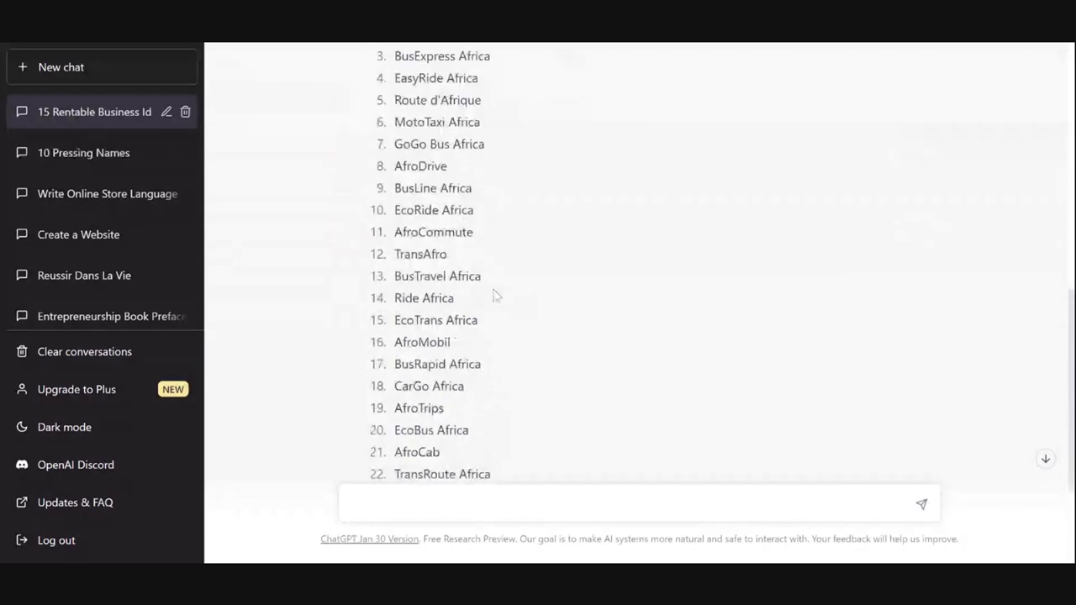
# - Draft the follow-up prompt "fait un plan de business pour la societe de transport"
pyautogui.write('ai')
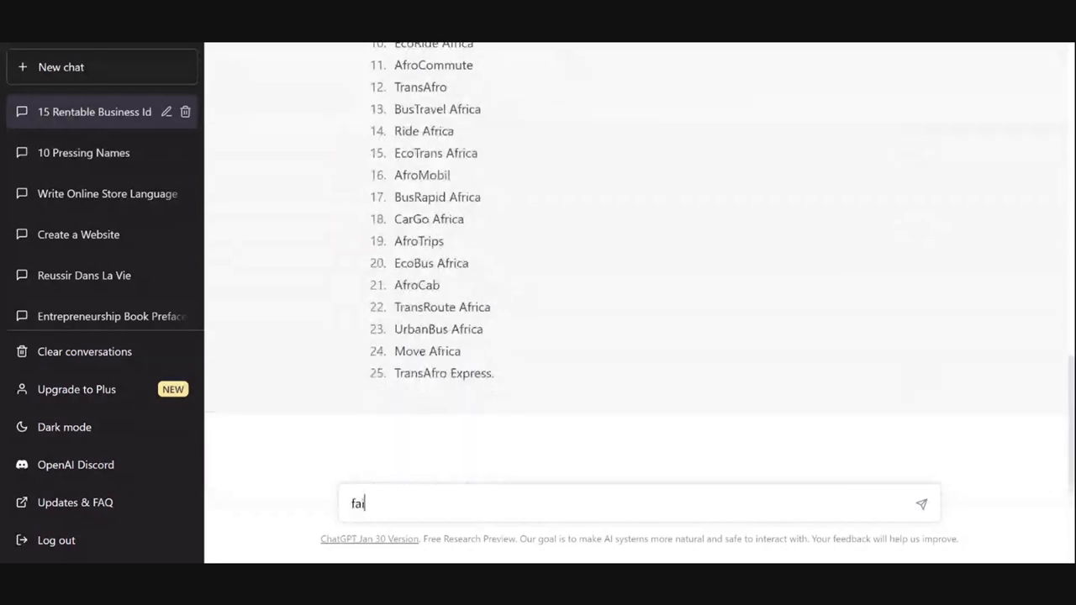
pyautogui.write('t un plan d')
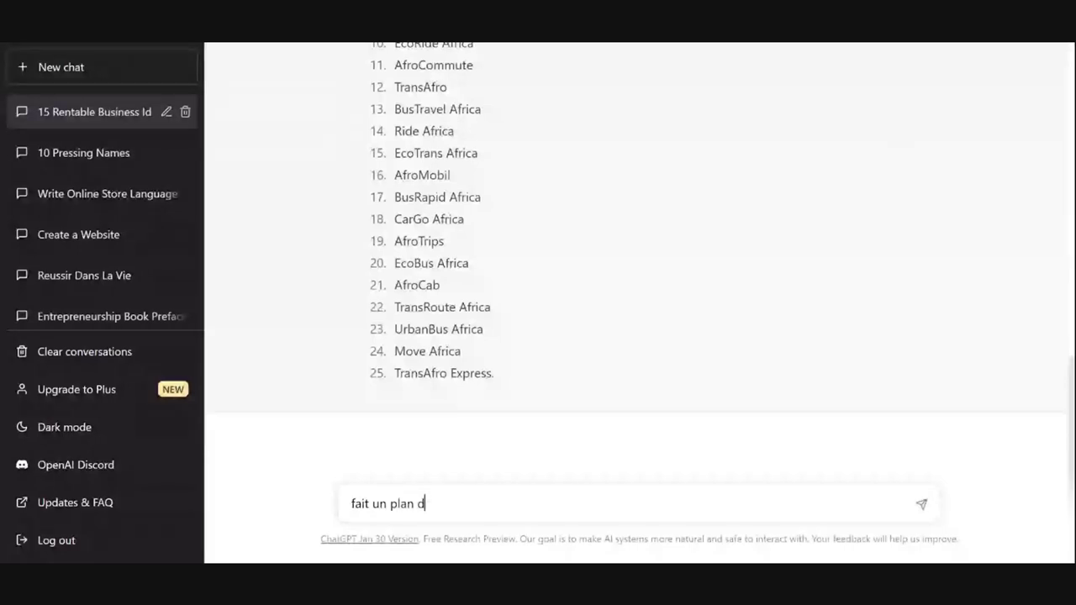
pyautogui.write('e businn=')
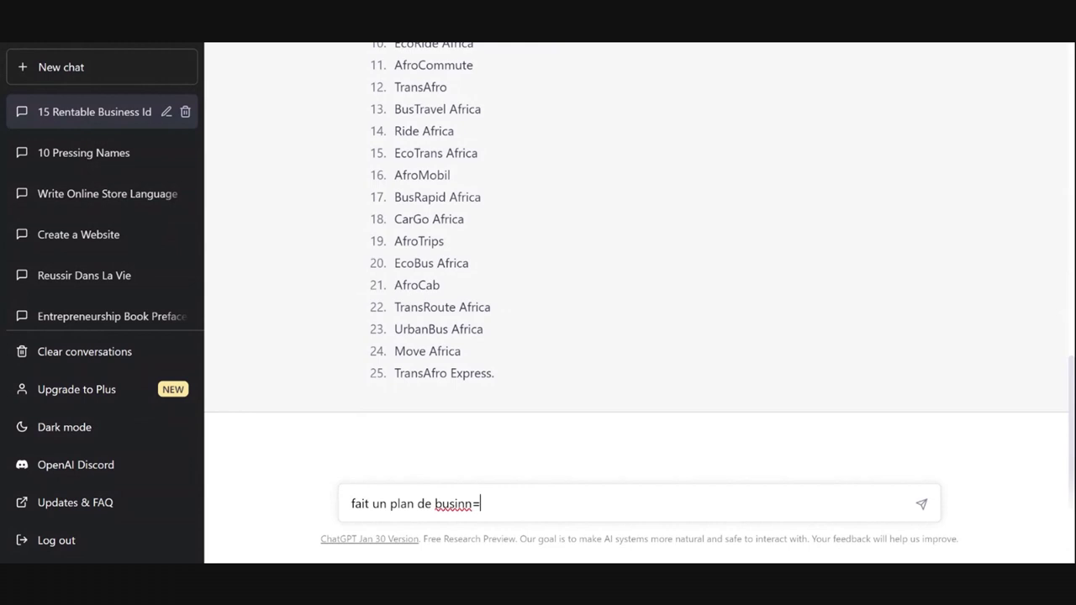
pyautogui.press('BackSpace')
pyautogui.press('BackSpace')
pyautogui.write('ess pour la s')
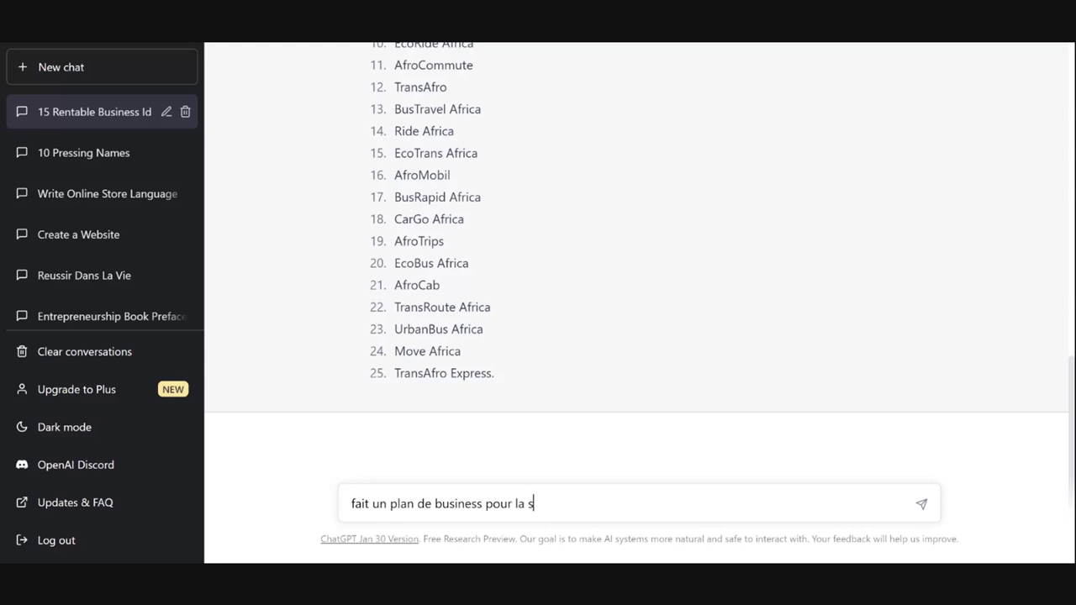
pyautogui.write('ociete de transport')
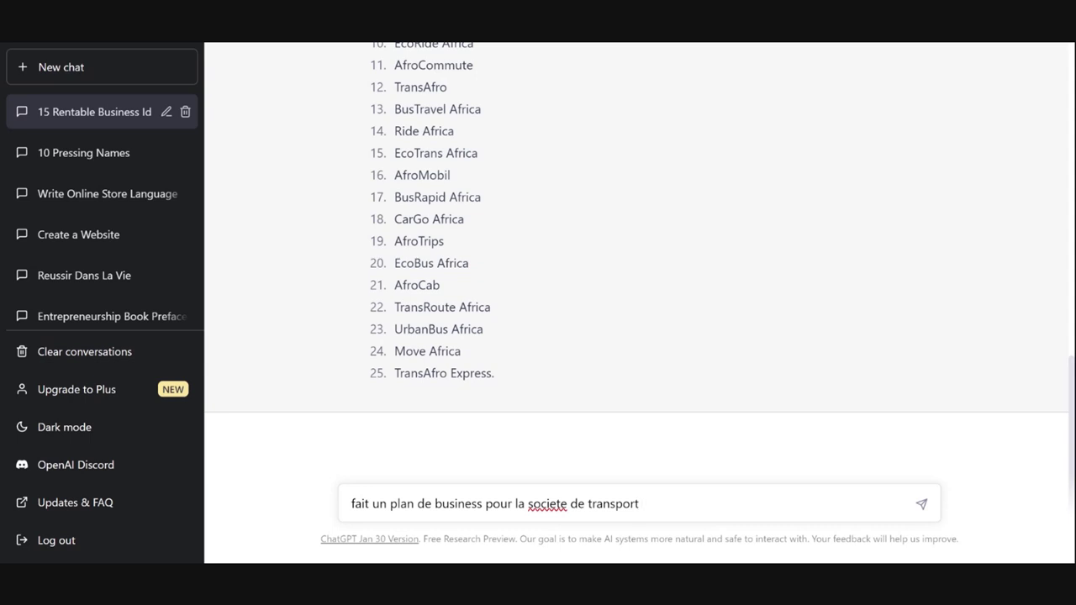
# - Complete the prompt to read "fait un plan de business pour la société de transport afrobus", with the accents corrected, and send it
pyautogui.scroll(5, 565, 454)
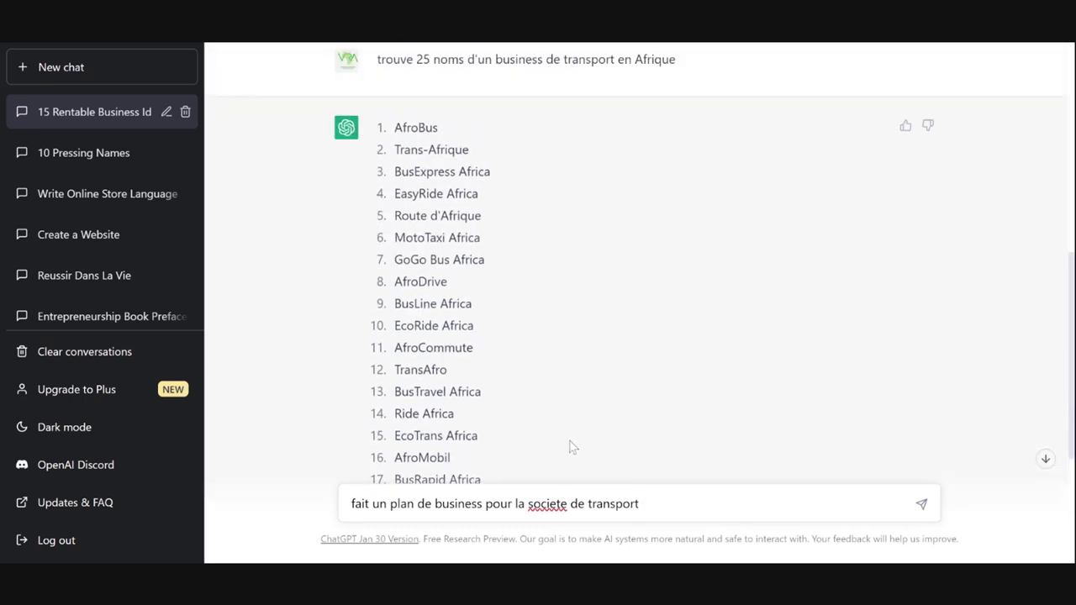
pyautogui.write('a')
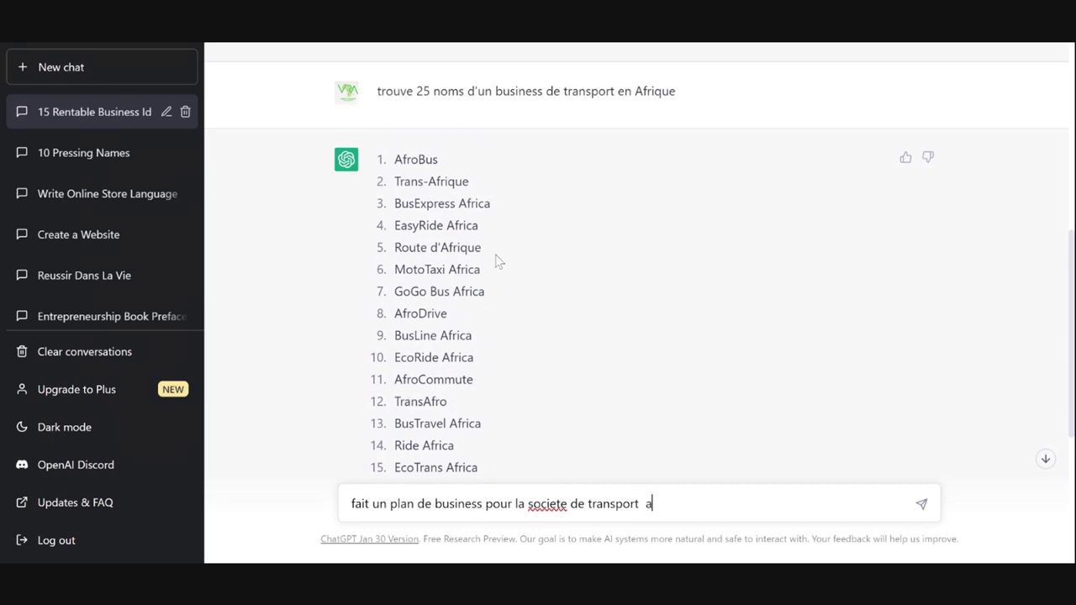
pyautogui.write('frobus')
pyautogui.doubleClick(540, 503)
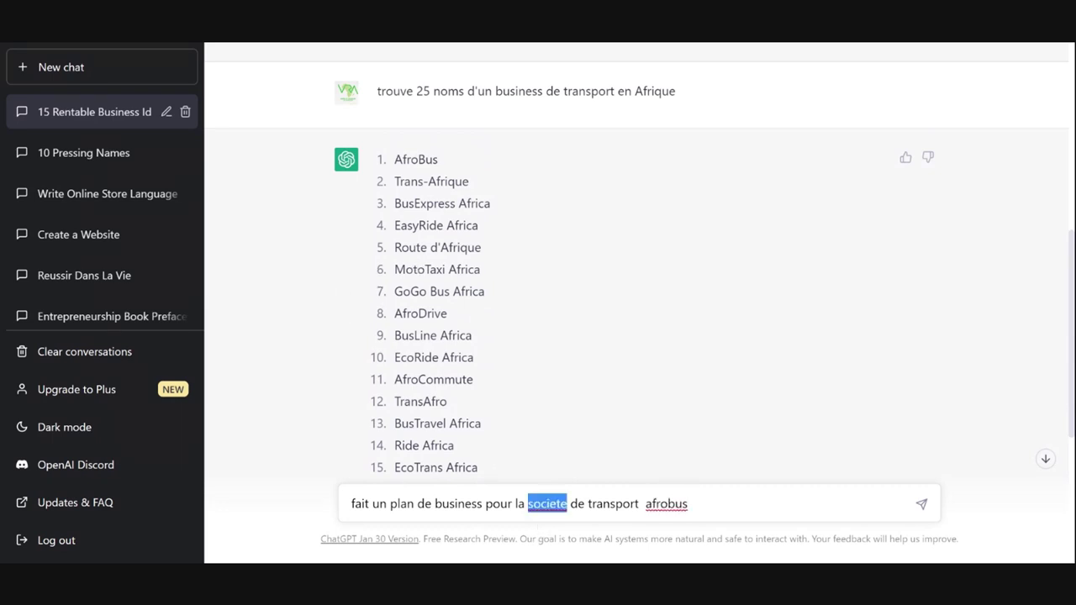
pyautogui.write('société')
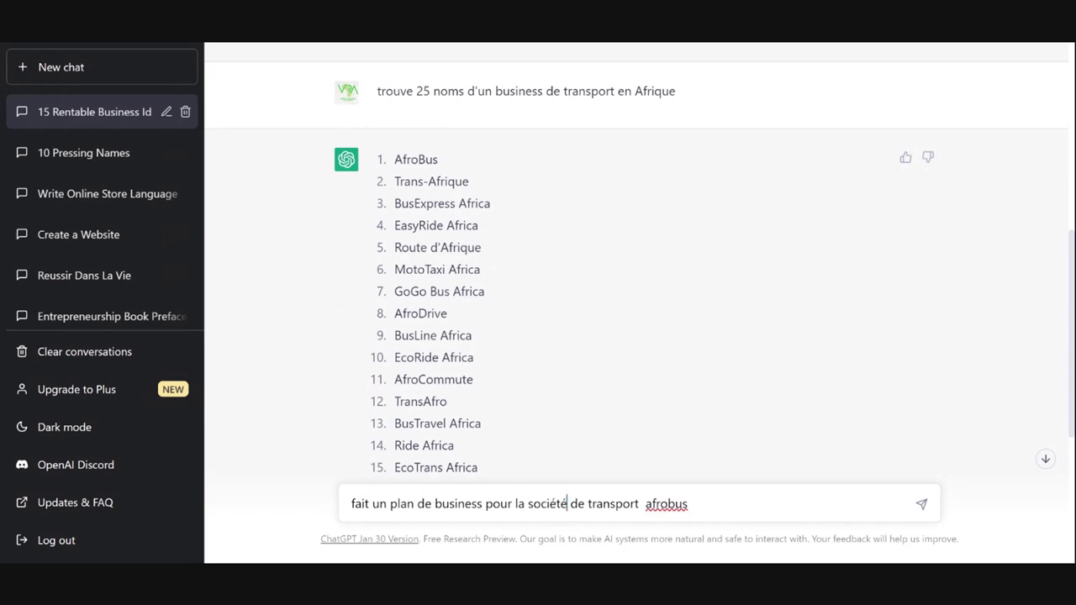
pyautogui.click(922, 505)
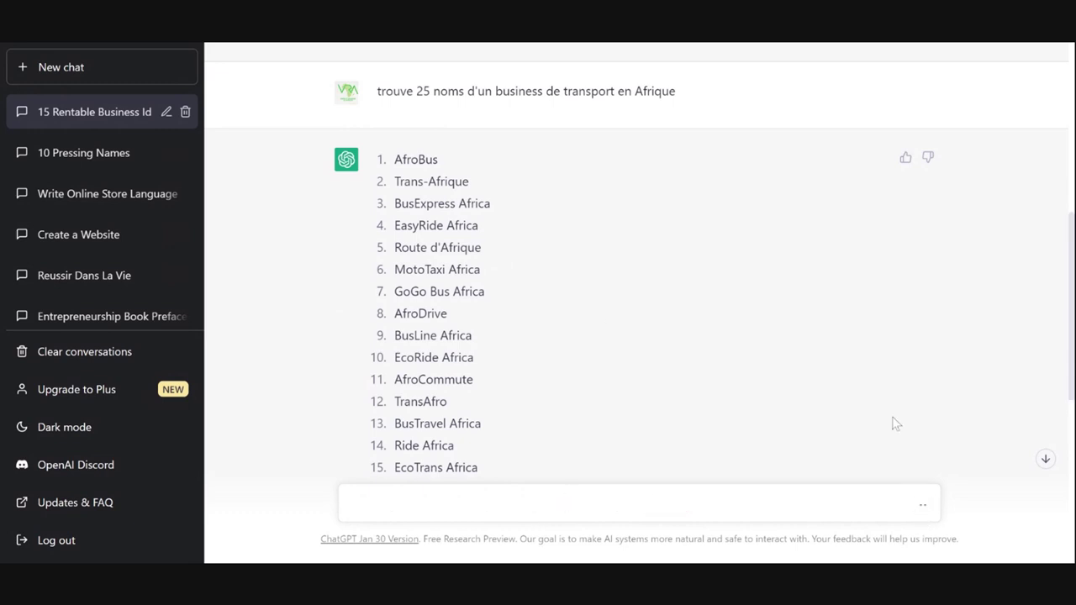
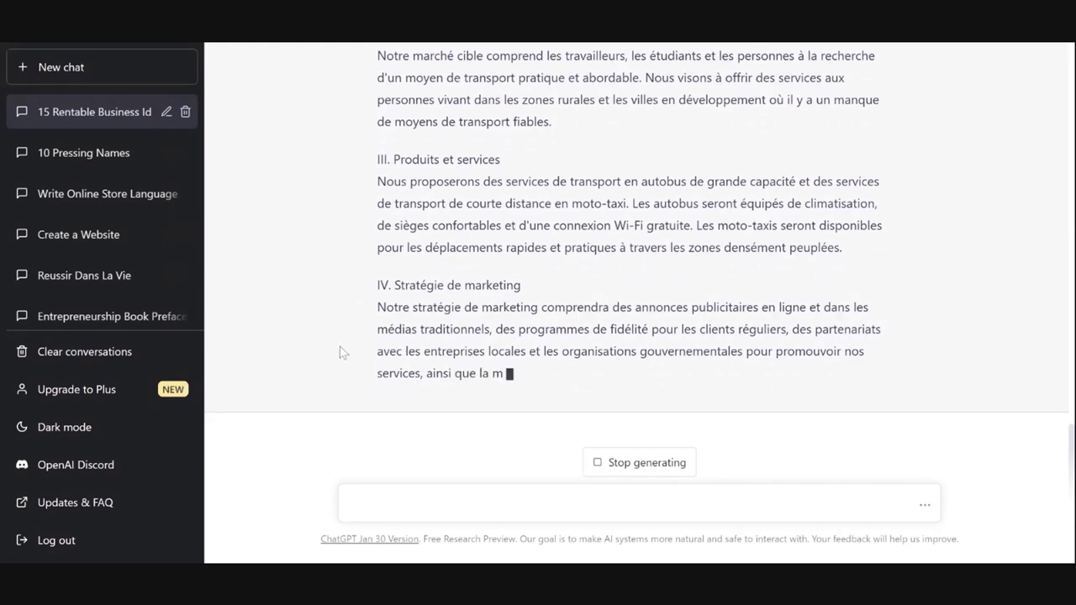
# - Review the business ideas, the transport business names and the AfroBus business plan while it is being generated
pyautogui.scroll(15, 367, 320)
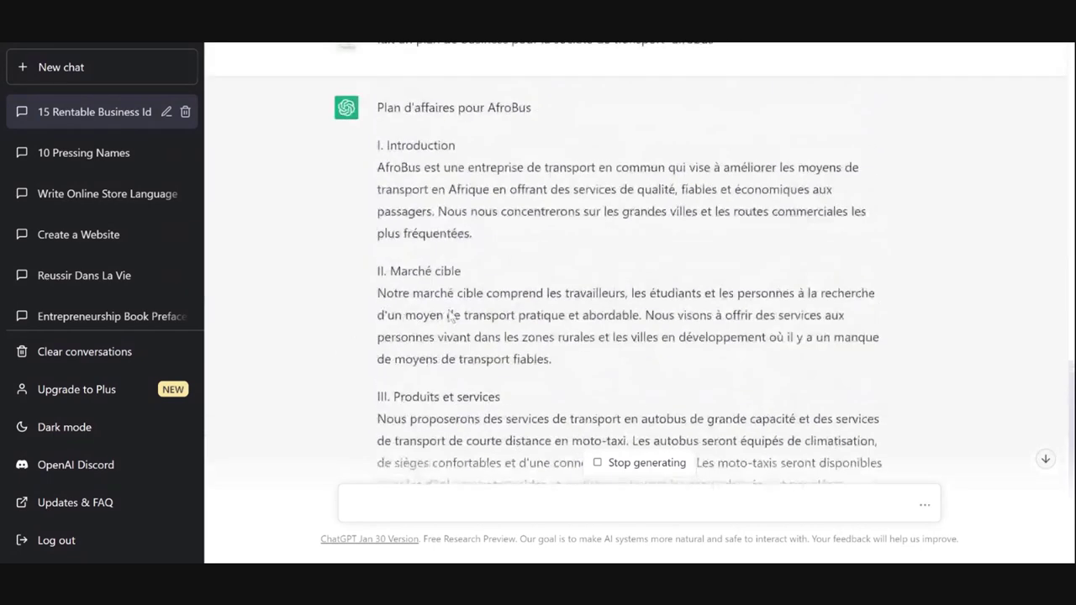
pyautogui.scroll(4, 589, 294)
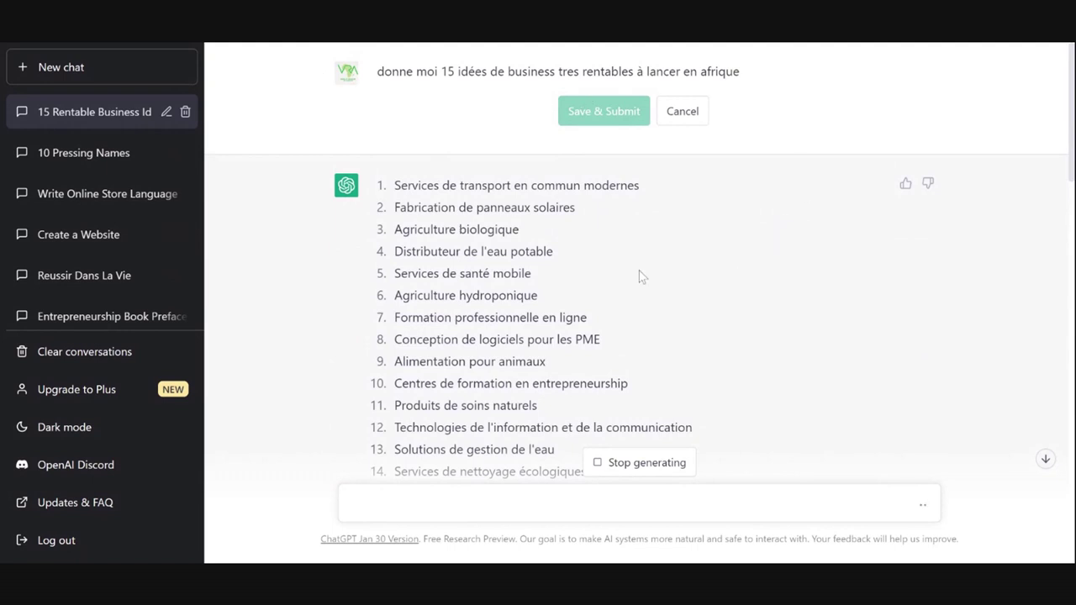
pyautogui.scroll(-6, 639, 273)
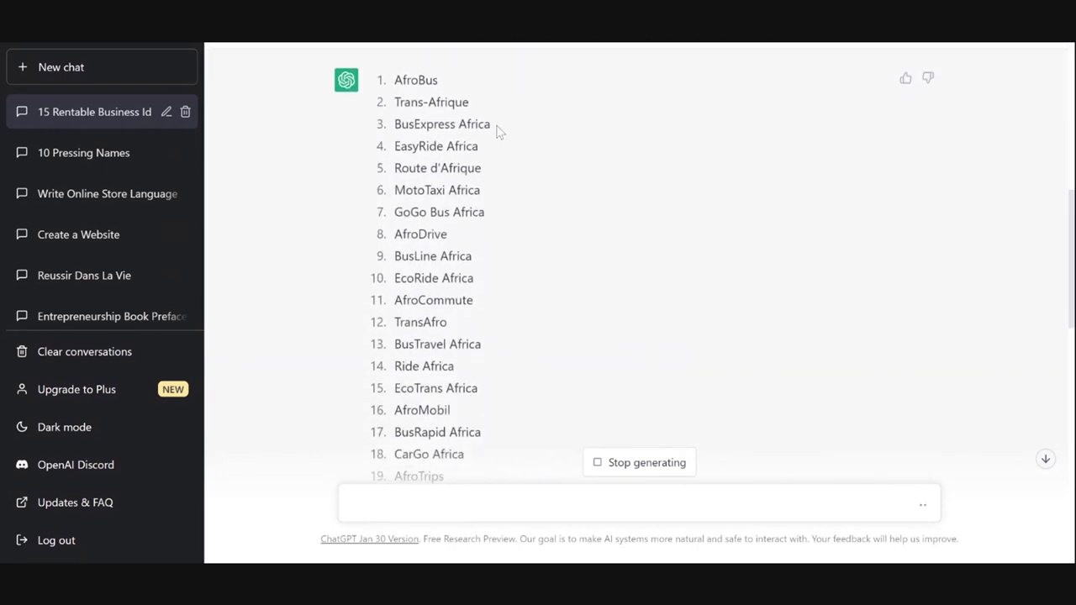
pyautogui.scroll(-7, 497, 132)
pyautogui.scroll(-4, 497, 242)
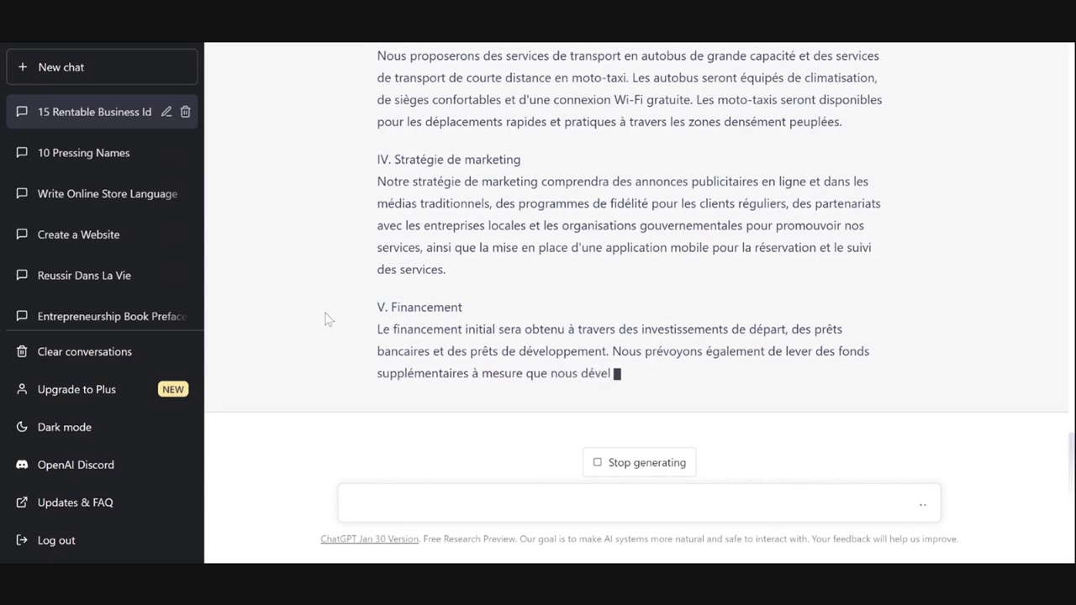
pyautogui.scroll(4, 353, 262)
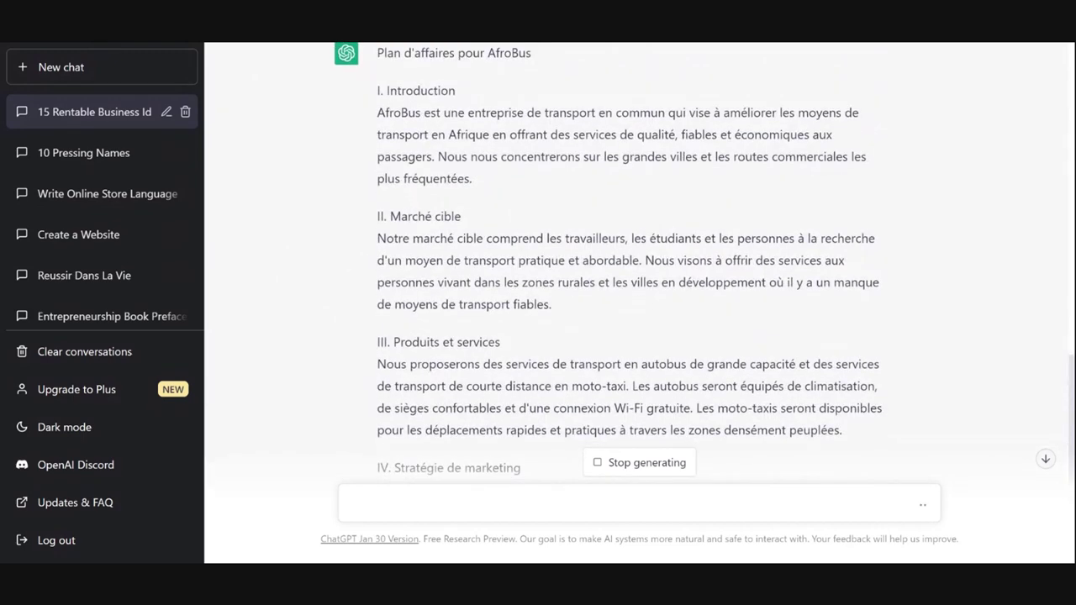
pyautogui.scroll(-4, 414, 216)
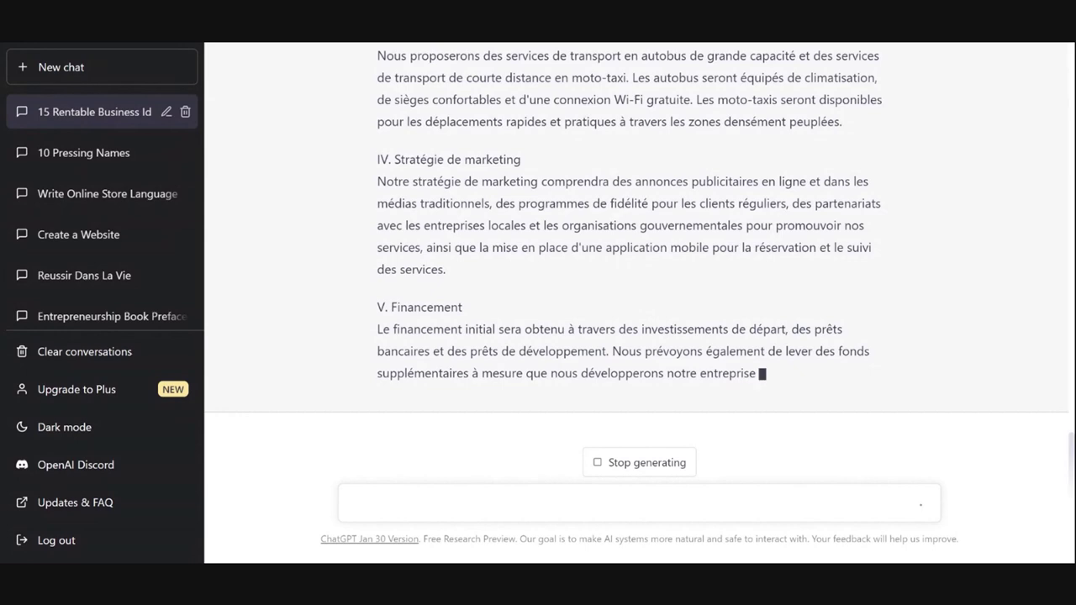
# - Stop generating the AfroBus business plan and look back over the answer
pyautogui.click(634, 473)
pyautogui.scroll(4, 432, 341)
pyautogui.scroll(7, 434, 337)
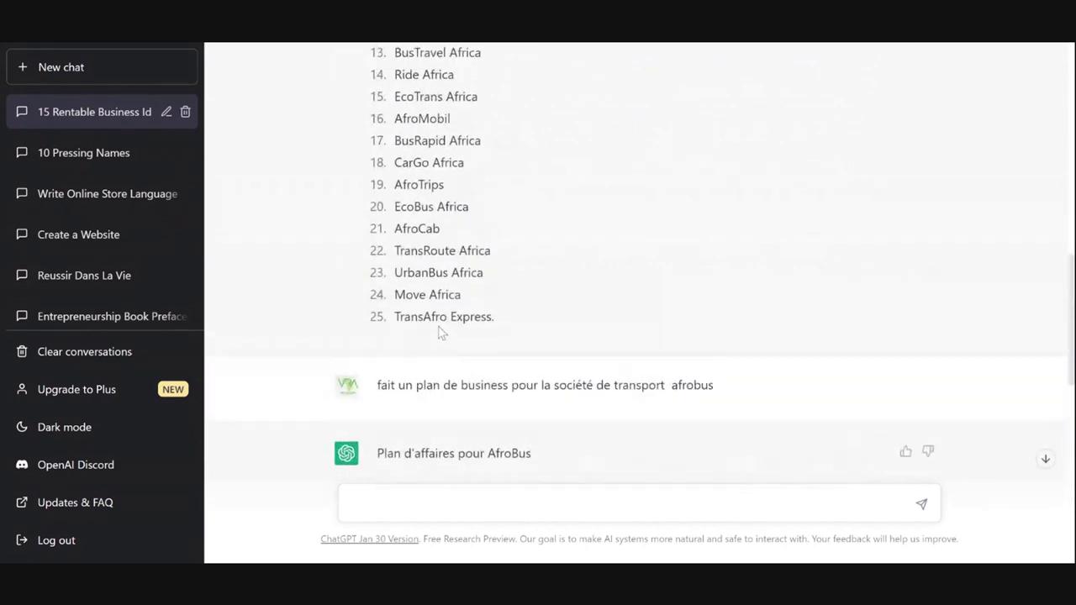
pyautogui.scroll(-10, 454, 349)
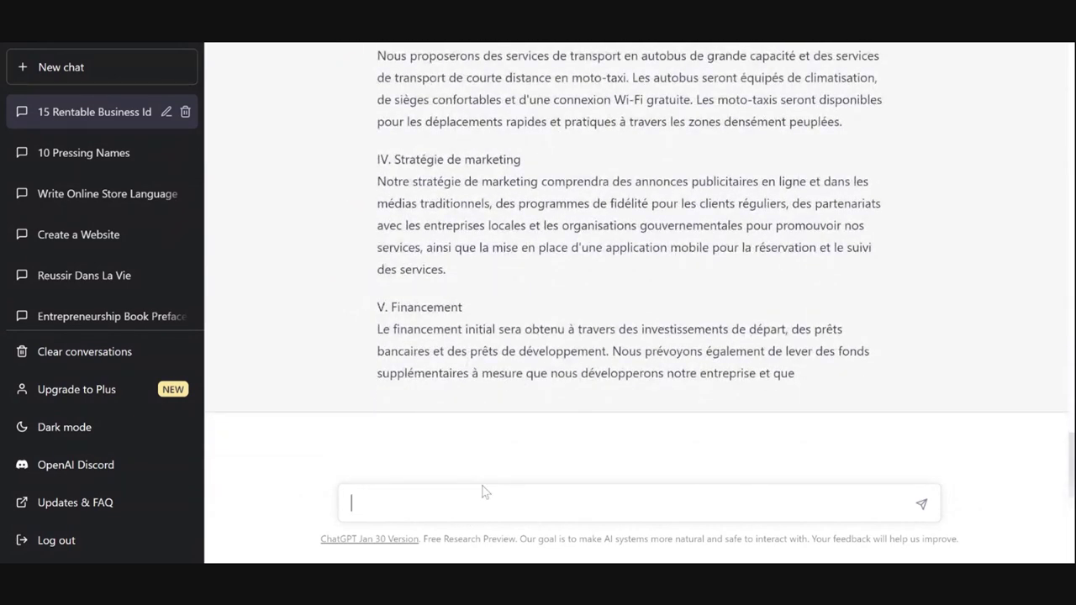
# - Draft the prompt "redige du contenu du contenu pour le site internet de la societé de tranport"
pyautogui.write('dige du c')
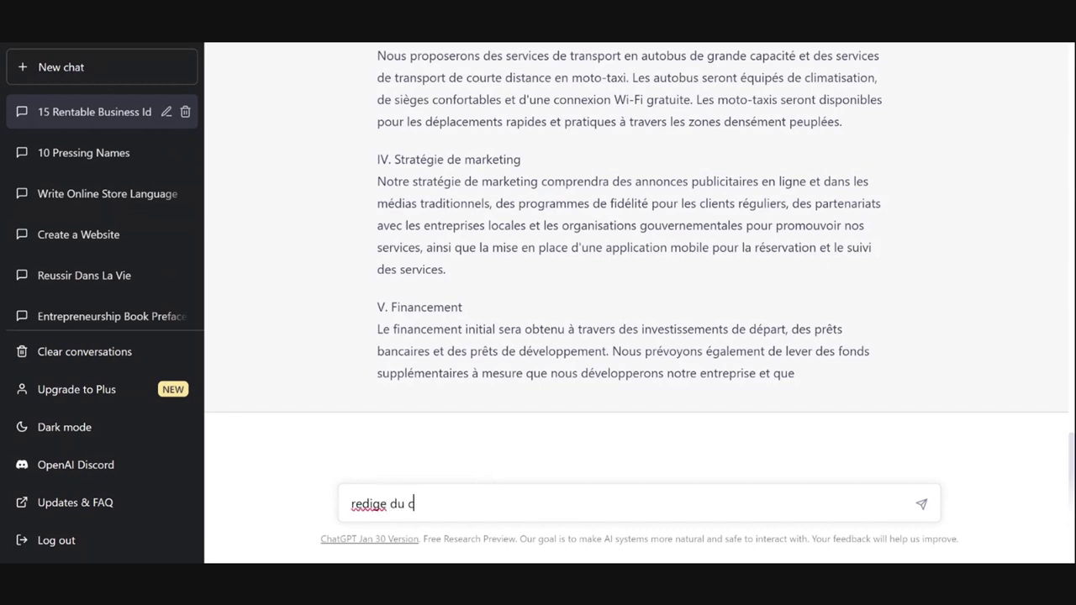
pyautogui.write('ontenu sur m')
pyautogui.press('BackSpace')
pyautogui.write('du cont')
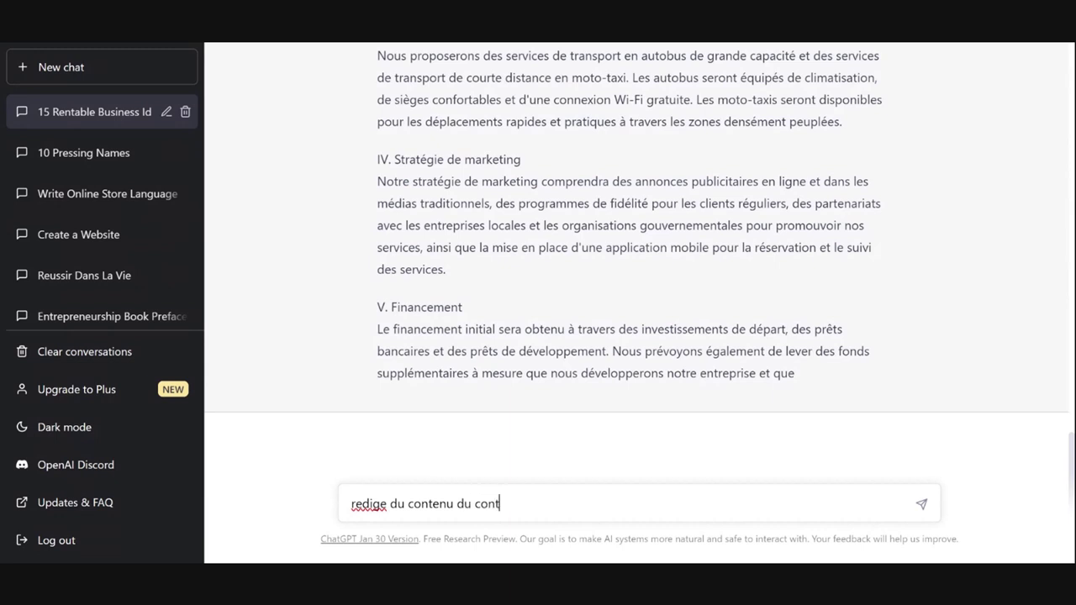
pyautogui.write('enu pour le site inter')
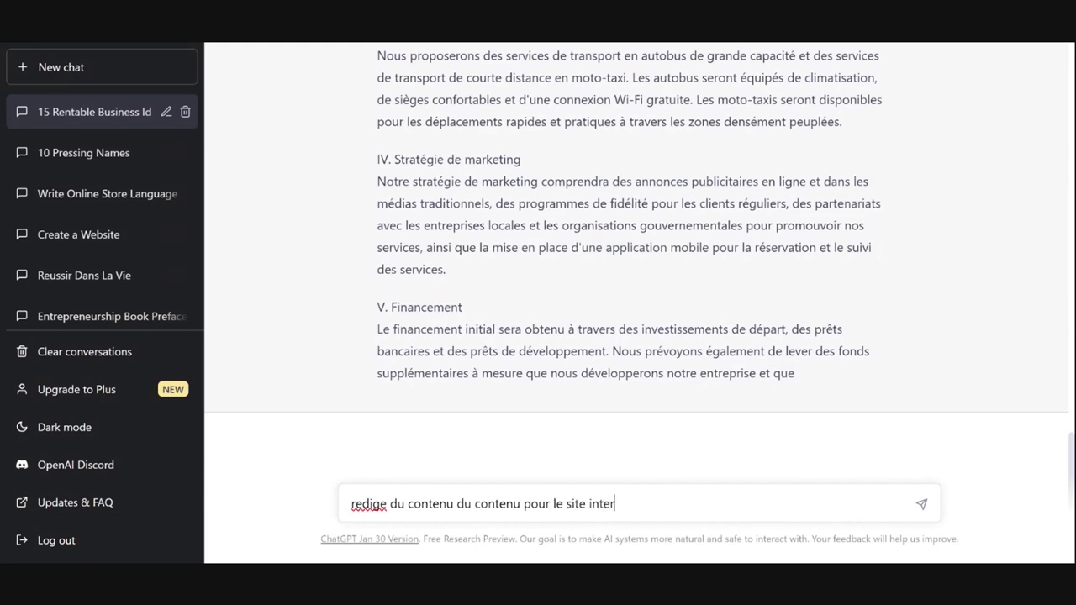
pyautogui.write('net de la societé de tr')
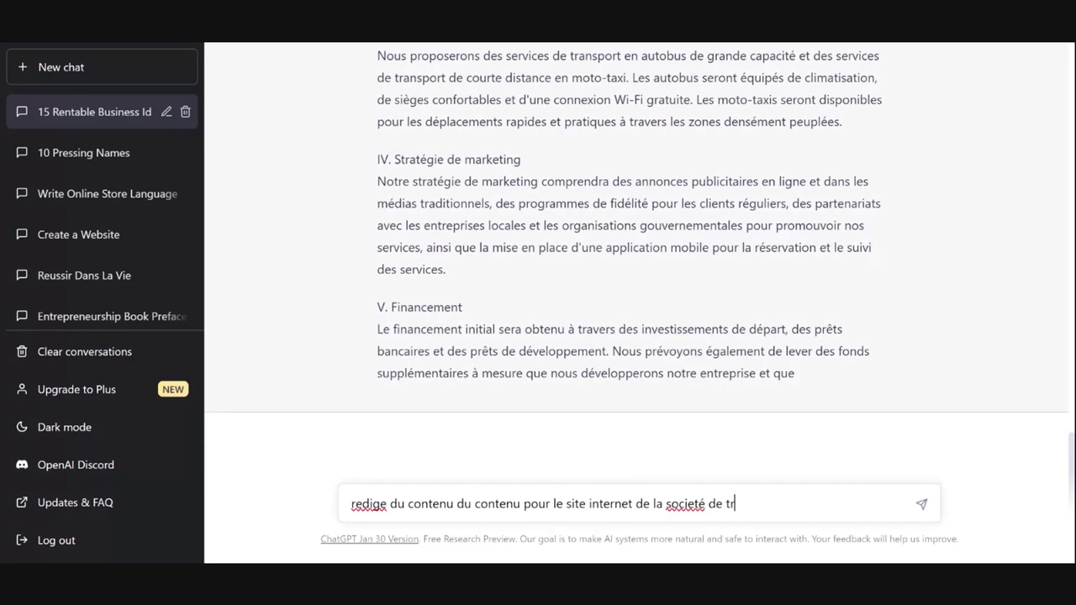
pyautogui.write('anport')
# - Correct the draft to "rédige du contenu pour le site internet de la société de transport" and send it
pyautogui.moveTo(521, 503); pyautogui.dragTo(456, 504)
pyautogui.press('BackSpace')
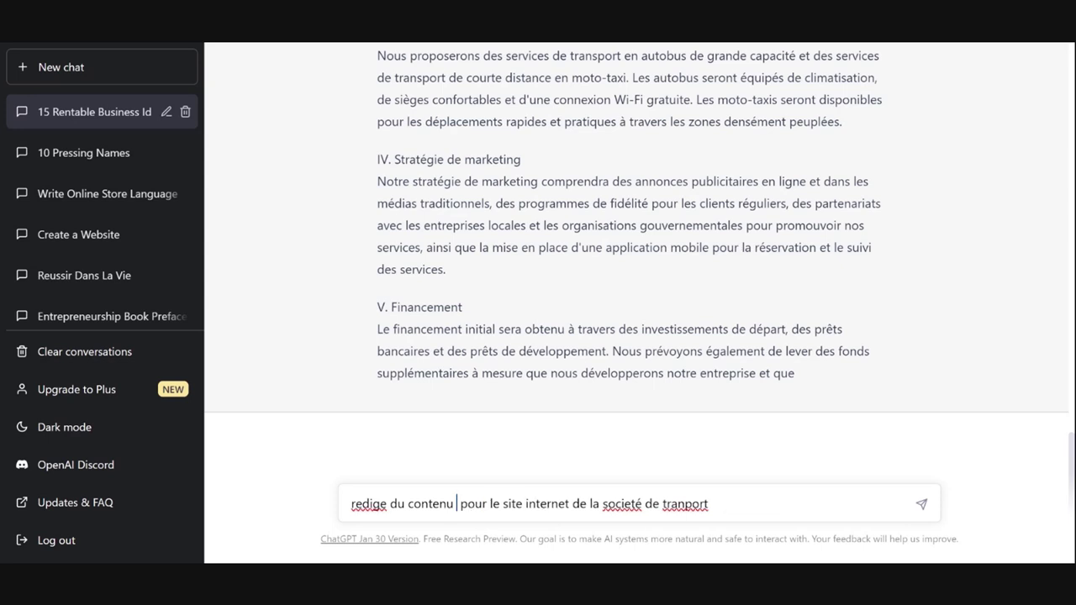
pyautogui.doubleClick(368, 504)
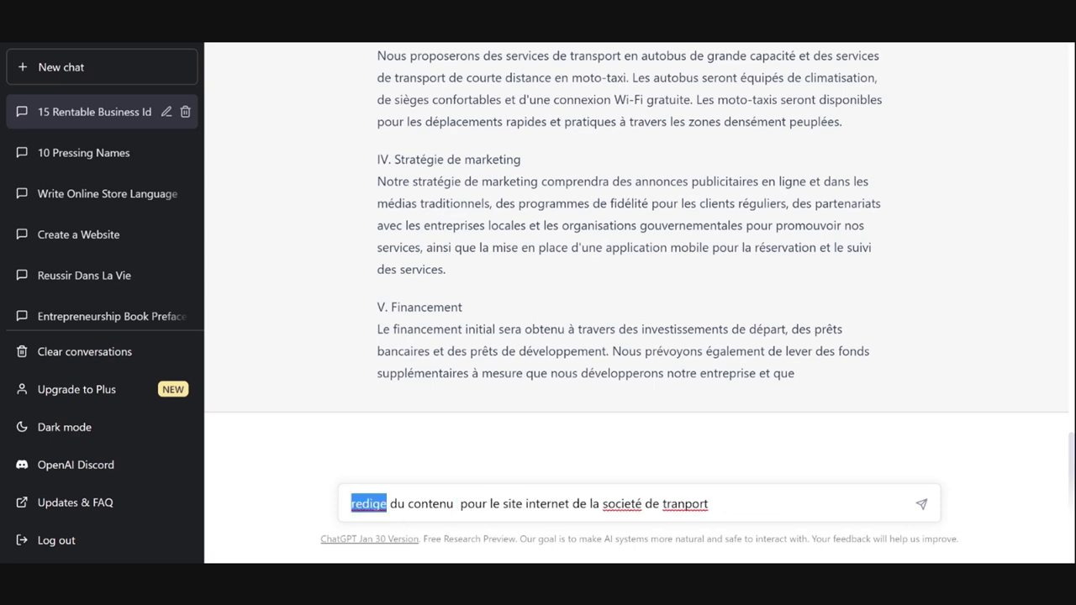
pyautogui.write('rédige')
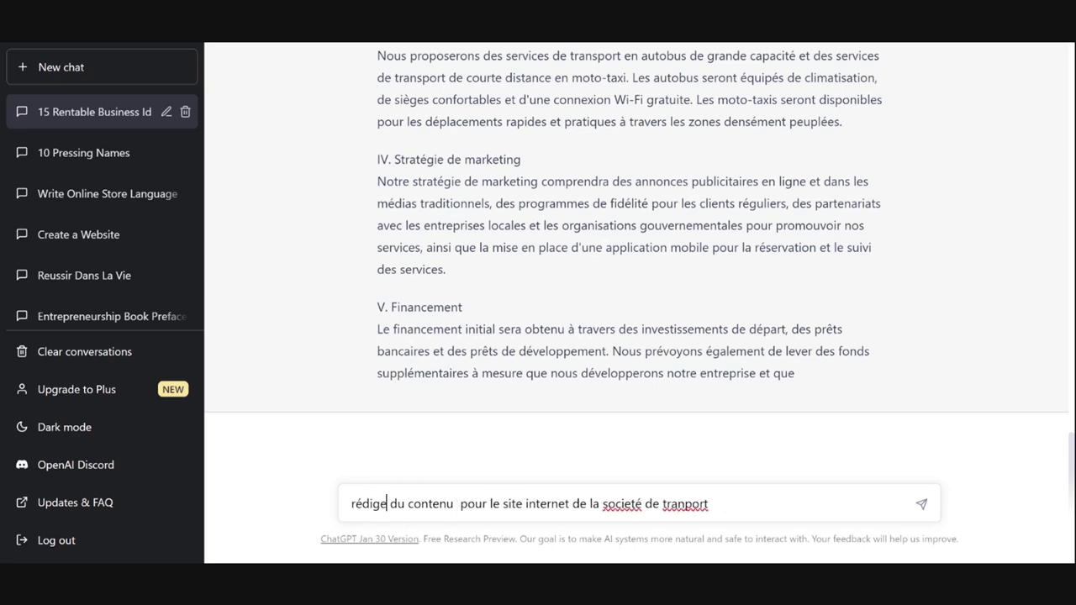
pyautogui.doubleClick(622, 504)
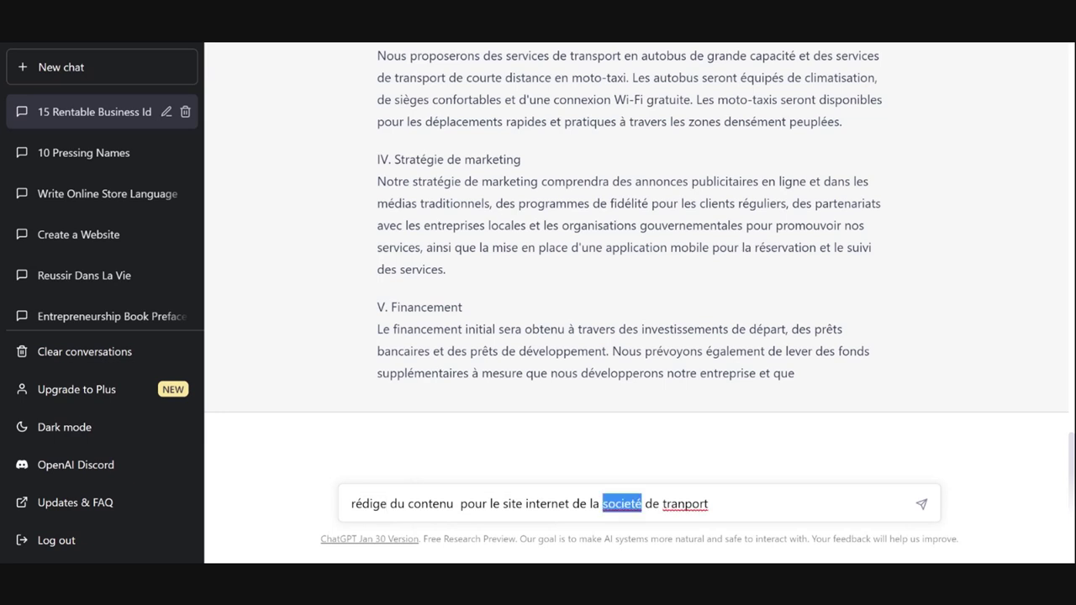
pyautogui.write('société')
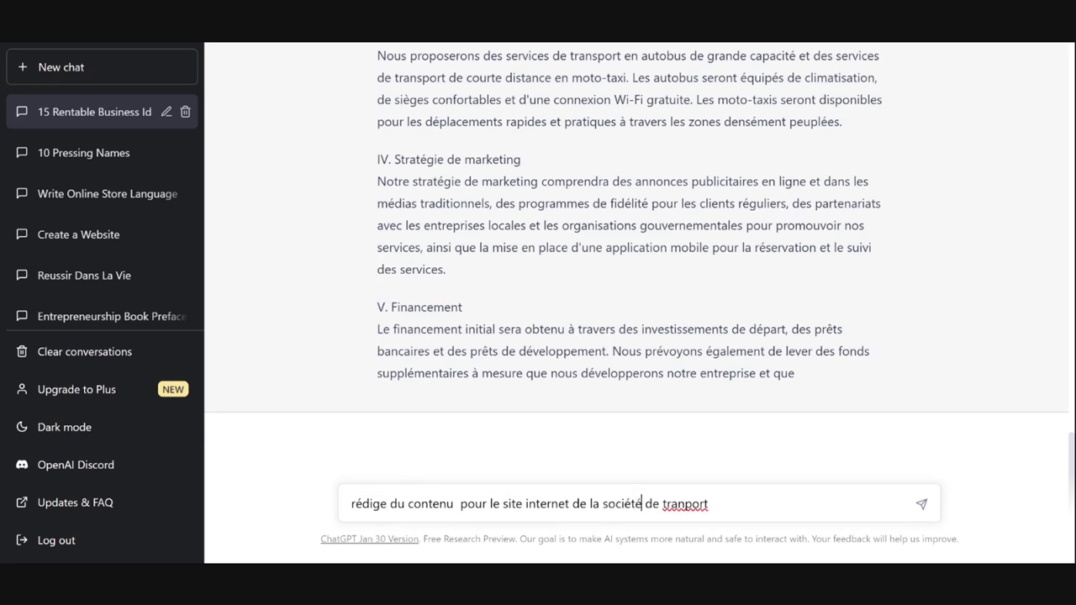
pyautogui.click(684, 504)
pyautogui.write('s')
pyautogui.click(925, 504)
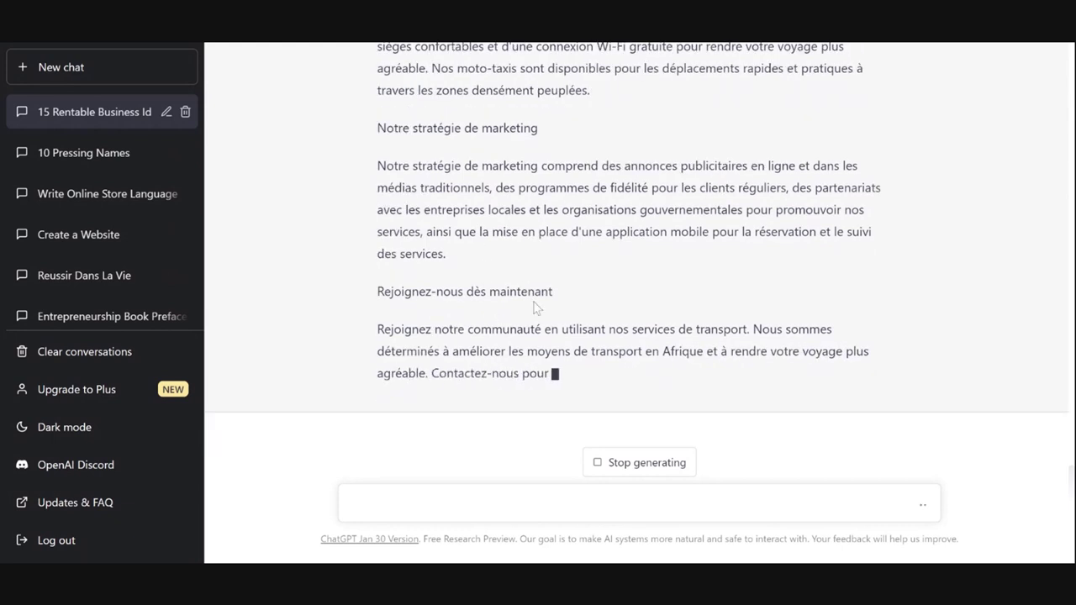
# - Review the whole conversation, from the business ideas and transport names to the AfroBus business plan and website content
pyautogui.scroll(1, 677, 347)
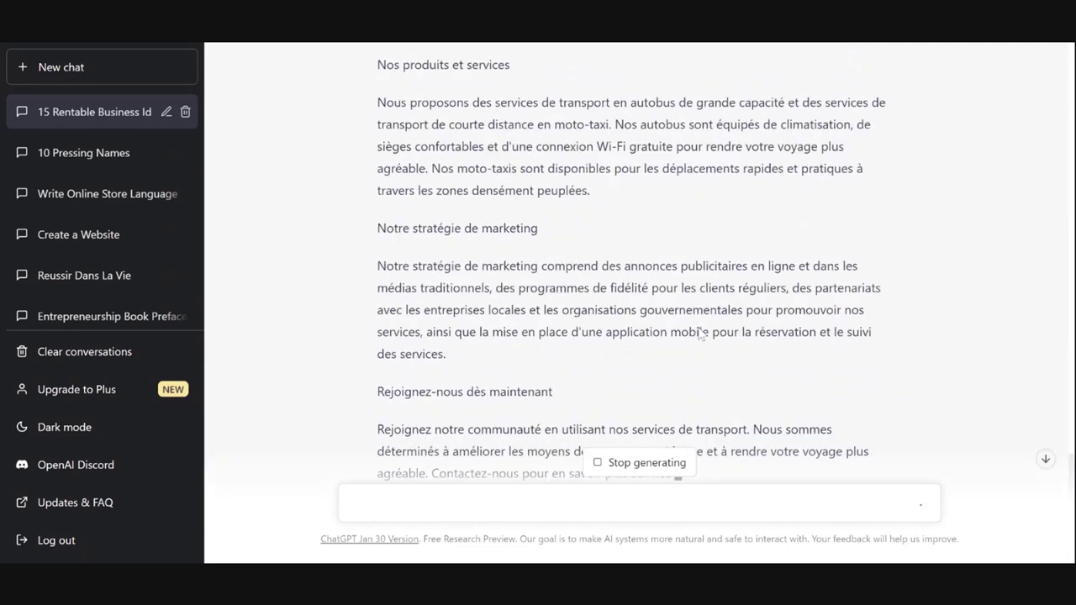
pyautogui.scroll(-1, 700, 334)
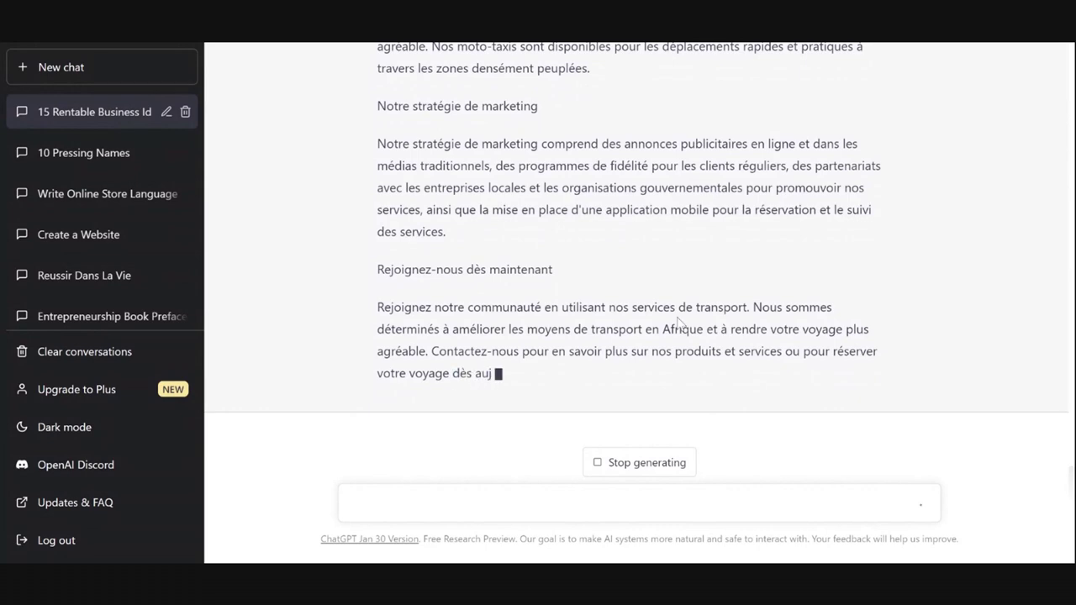
pyautogui.scroll(15, 678, 324)
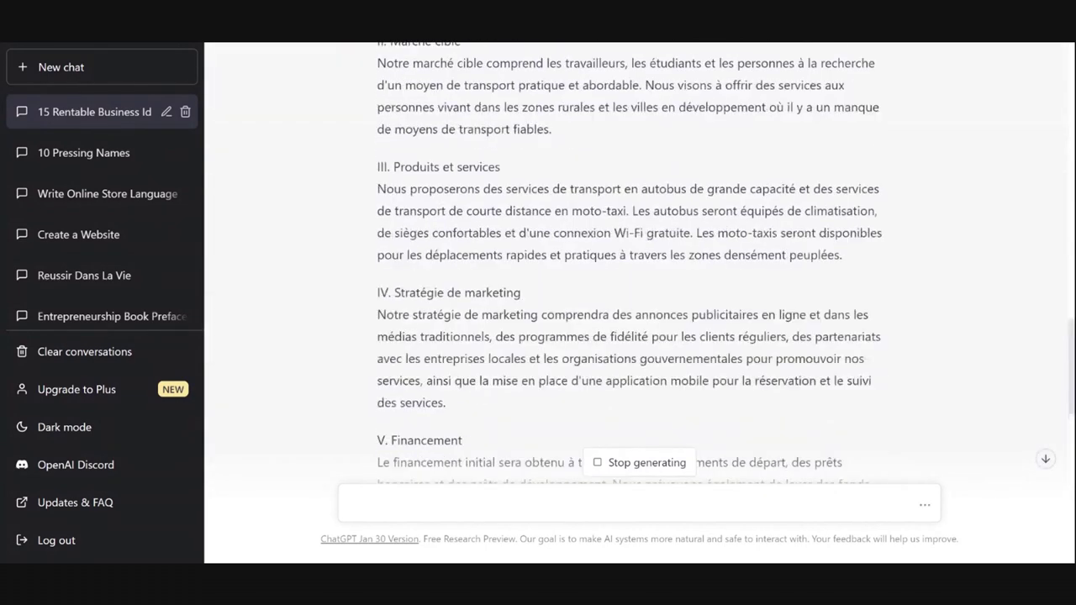
pyautogui.scroll(20, 684, 315)
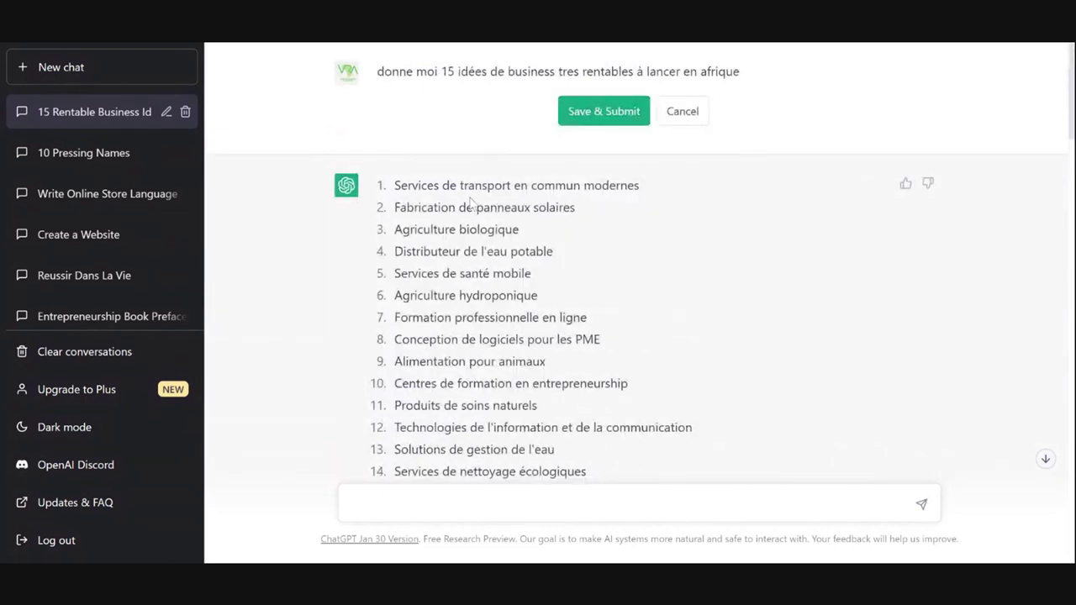
pyautogui.scroll(-2, 541, 284)
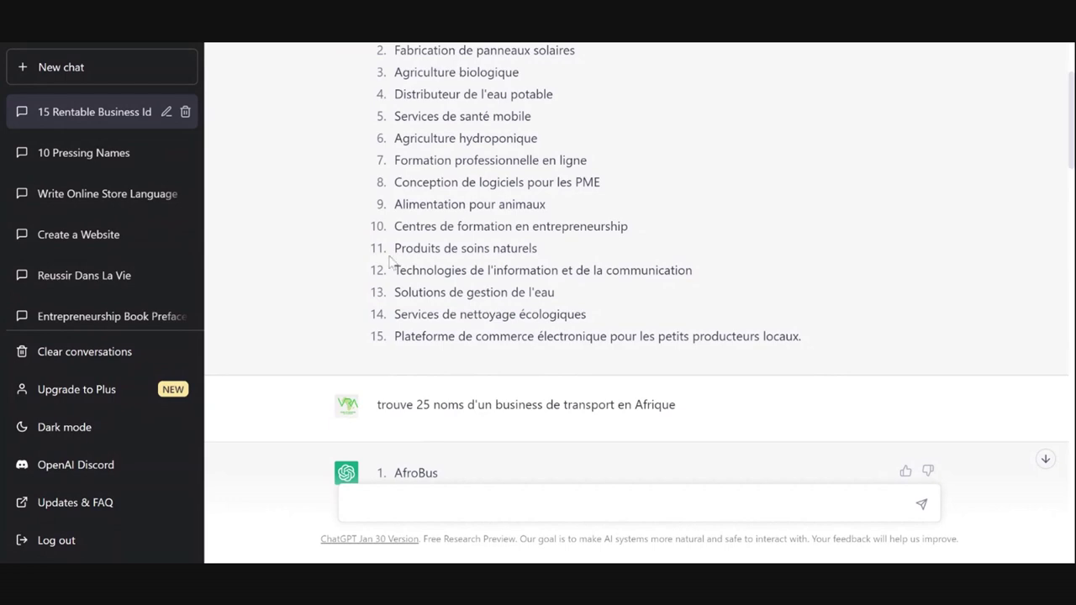
pyautogui.scroll(-9, 521, 304)
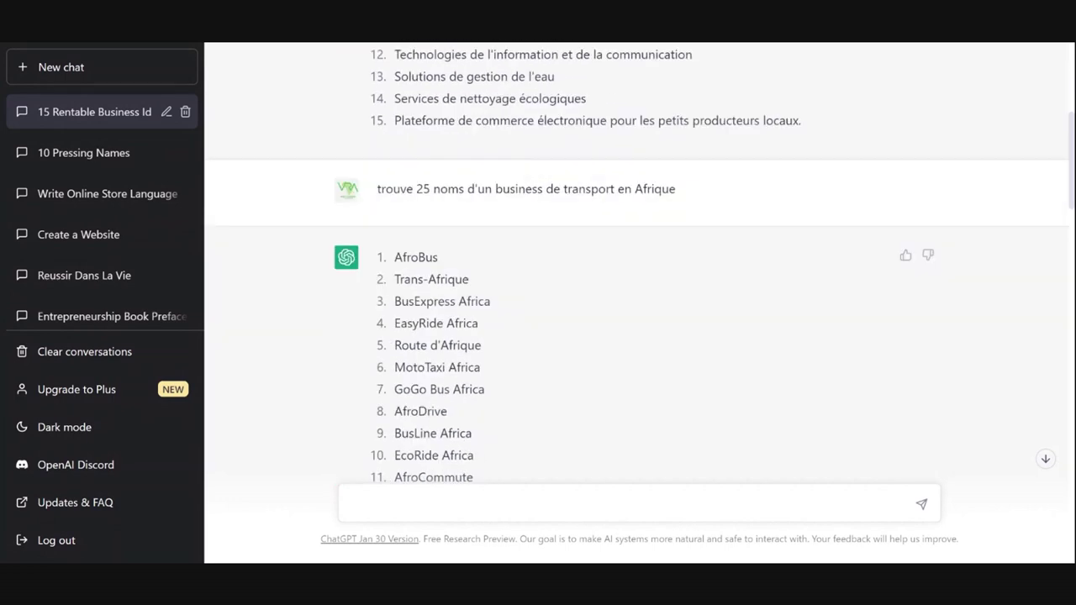
pyautogui.scroll(10, 530, 292)
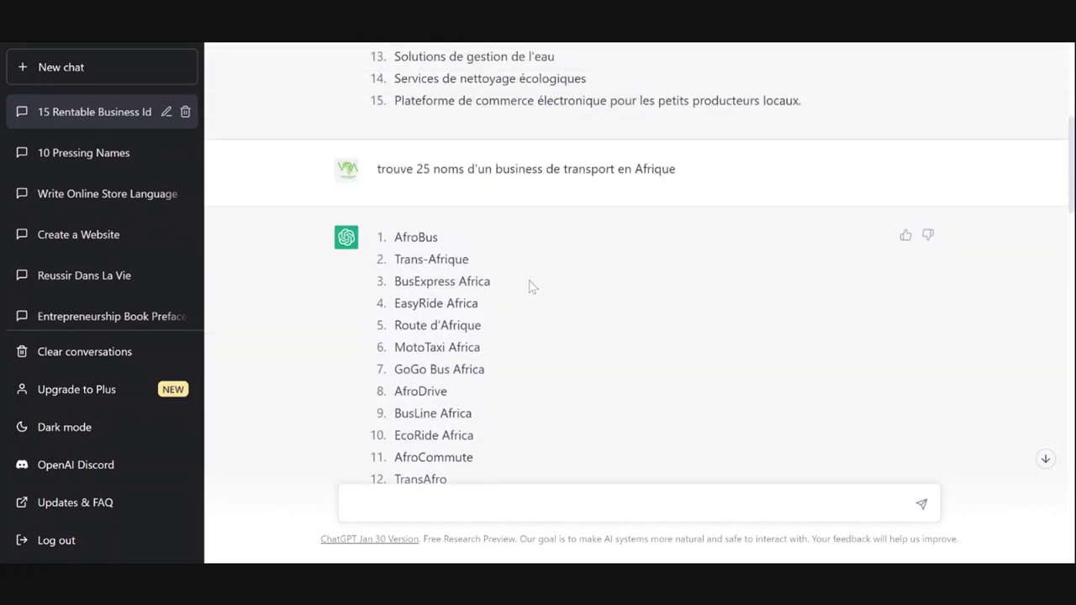
pyautogui.scroll(-10, 526, 226)
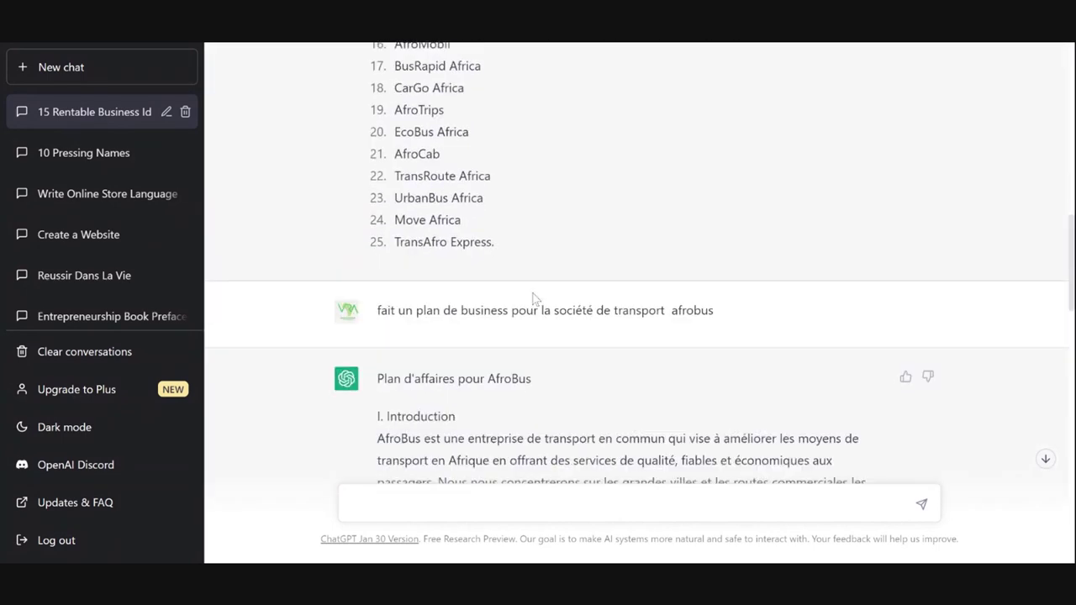
pyautogui.scroll(-15, 533, 298)
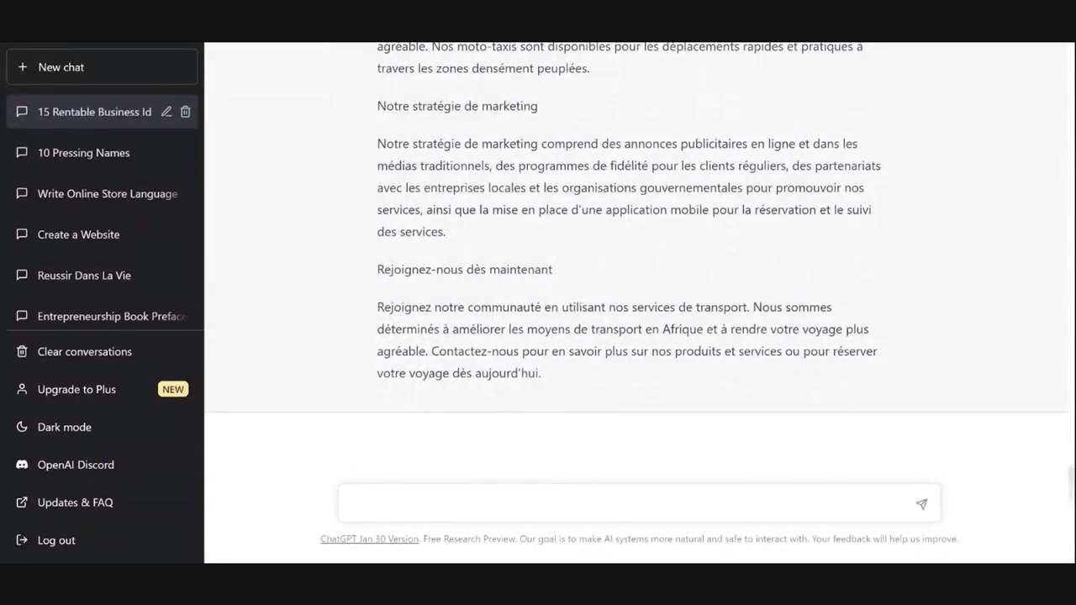
pyautogui.scroll(7, 625, 324)
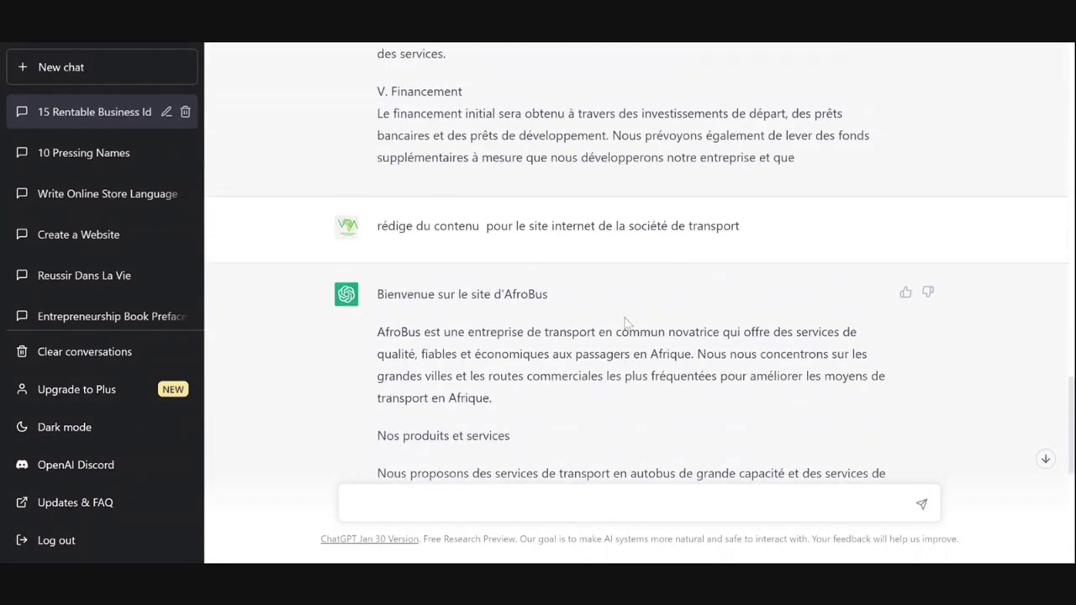
pyautogui.scroll(3, 625, 324)
pyautogui.scroll(-8, 572, 395)
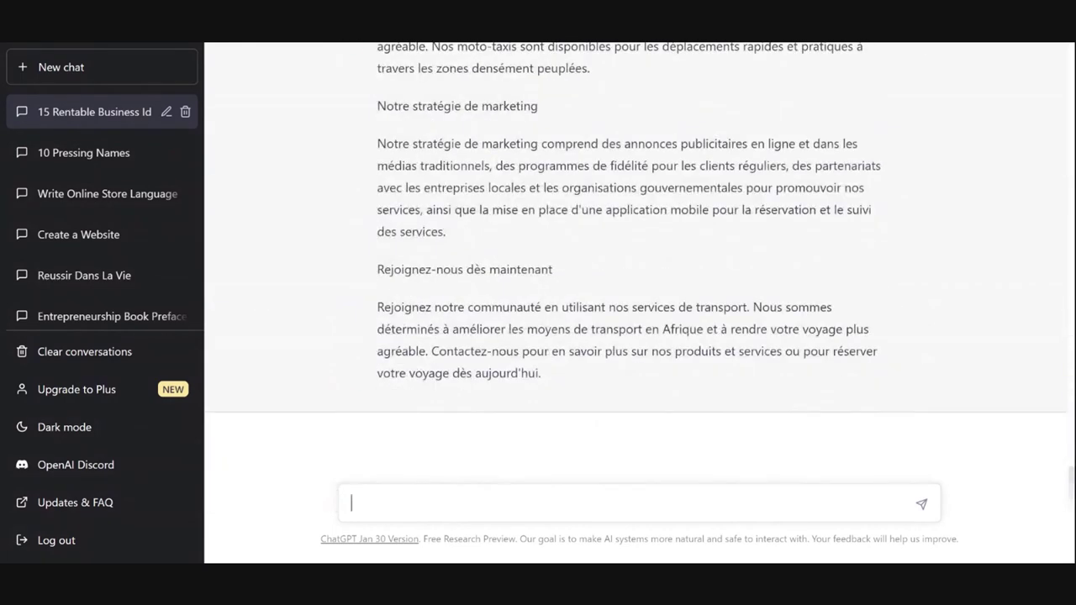